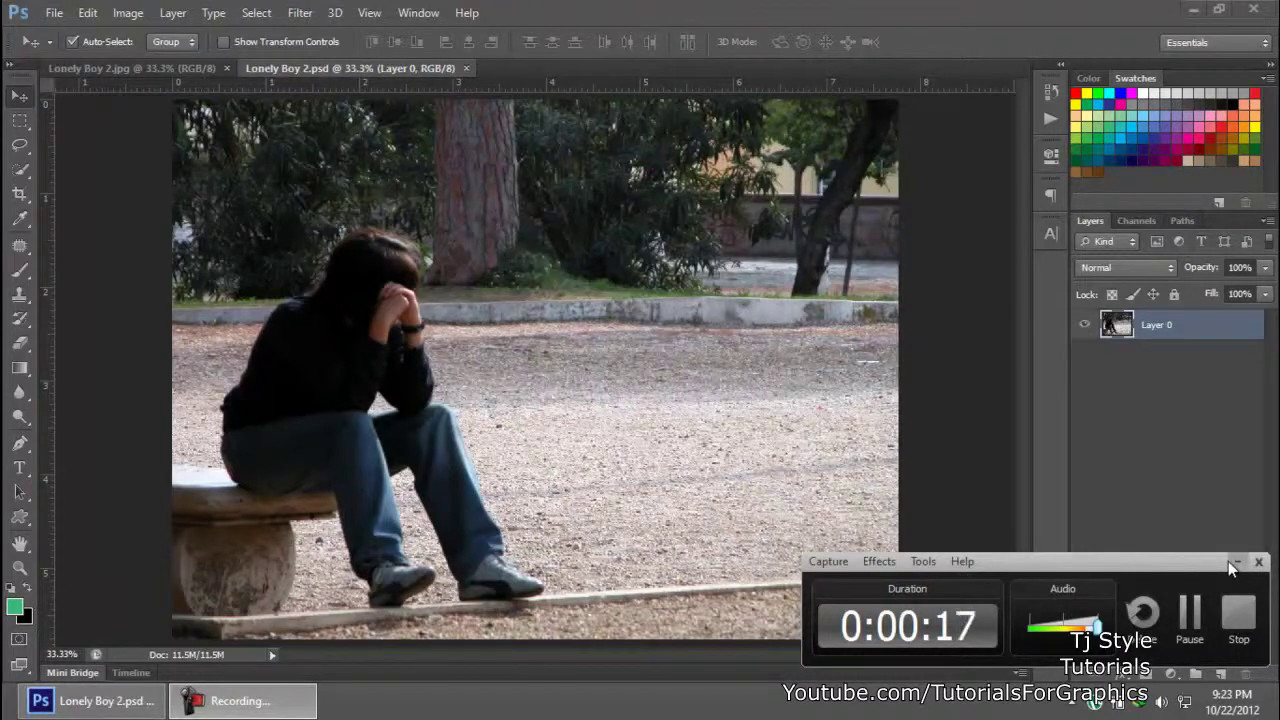
Step: Compare the original Lonely Boy 2.jpg with the retouched Lonely Boy 2.psd around the base of the large tree
click(1228, 561)
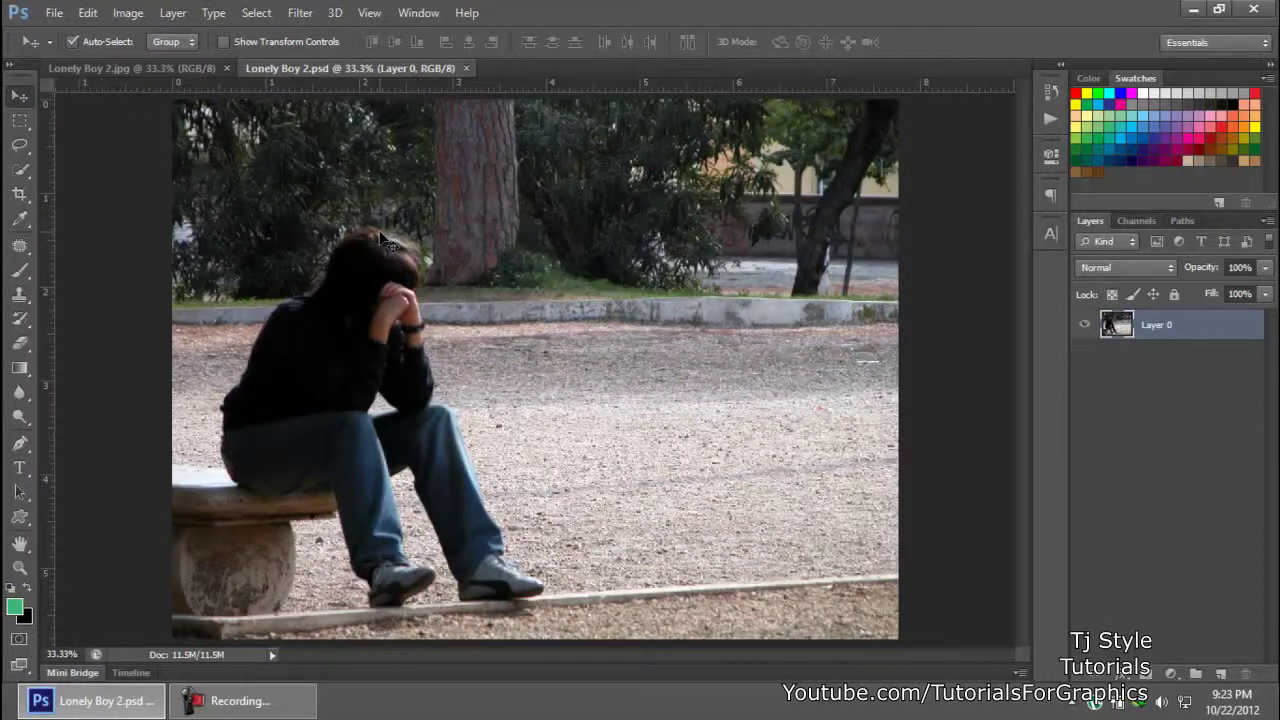
key(ctrl+Tab)
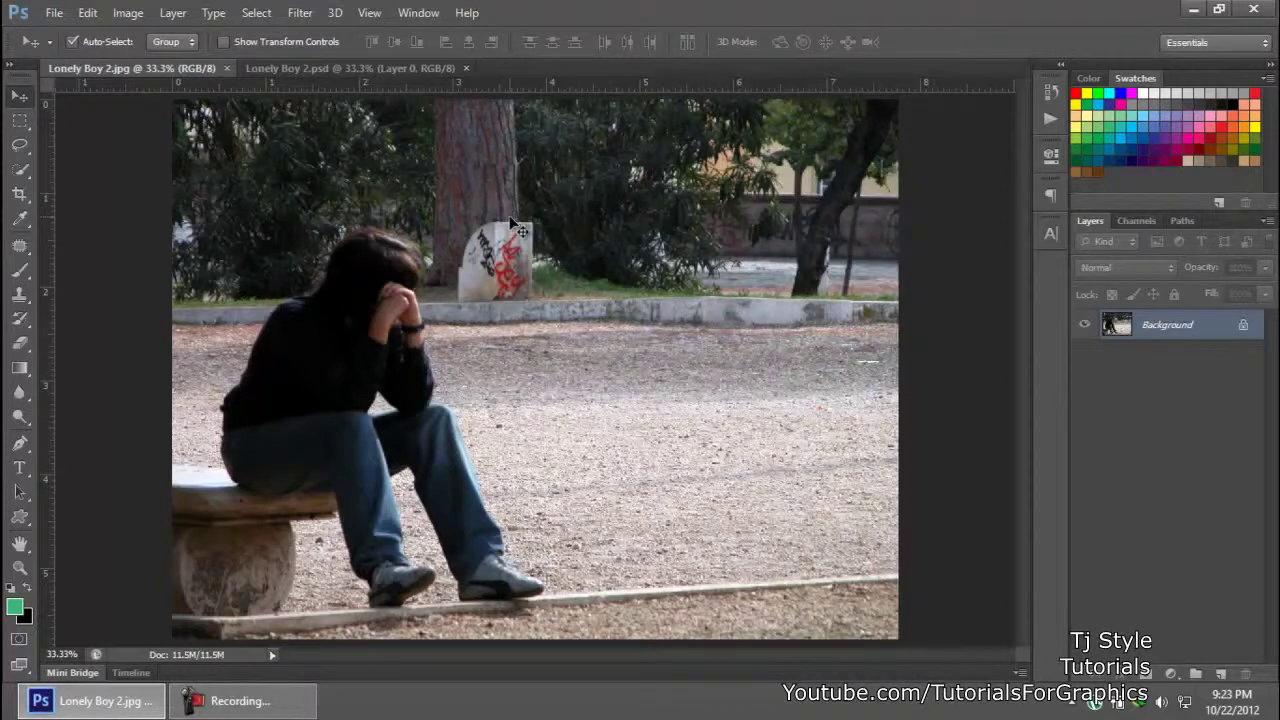
key(ctrl+Tab)
key(ctrl+Tab)
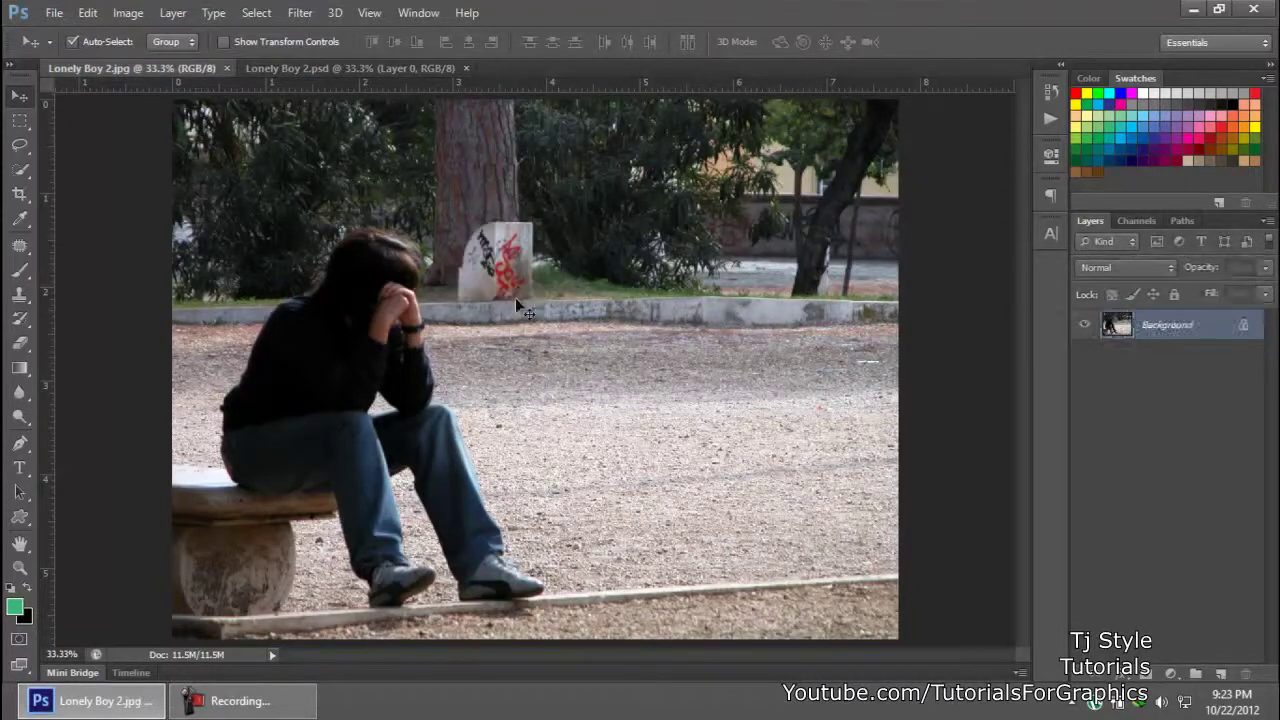
key(ctrl+Tab)
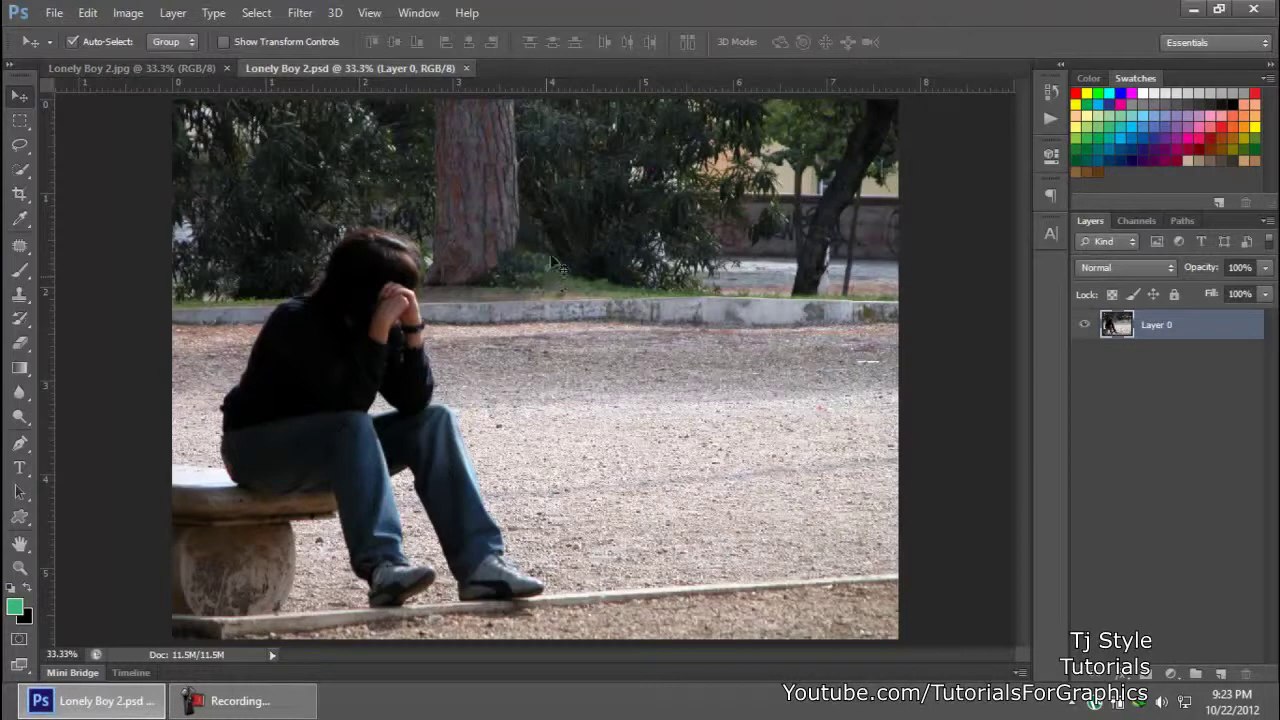
key(ctrl+Tab)
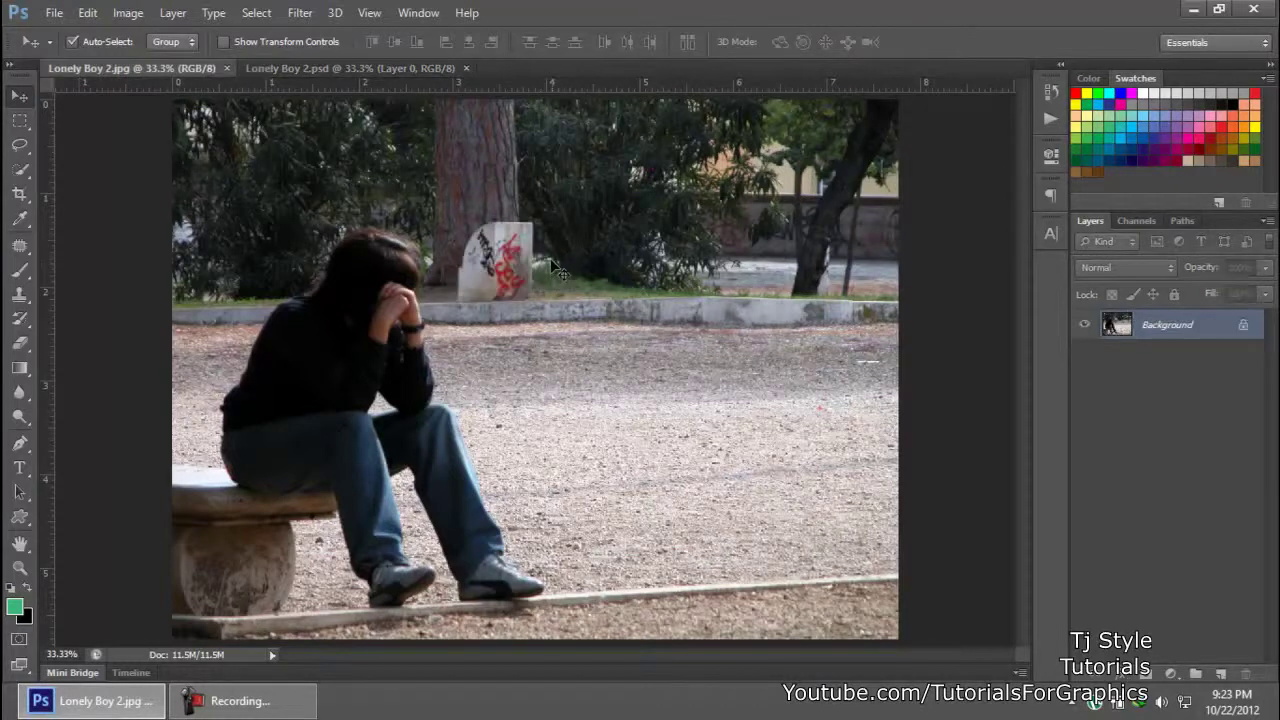
key(ctrl+Tab)
key(ctrl+Tab)
key(ctrl+Tab)
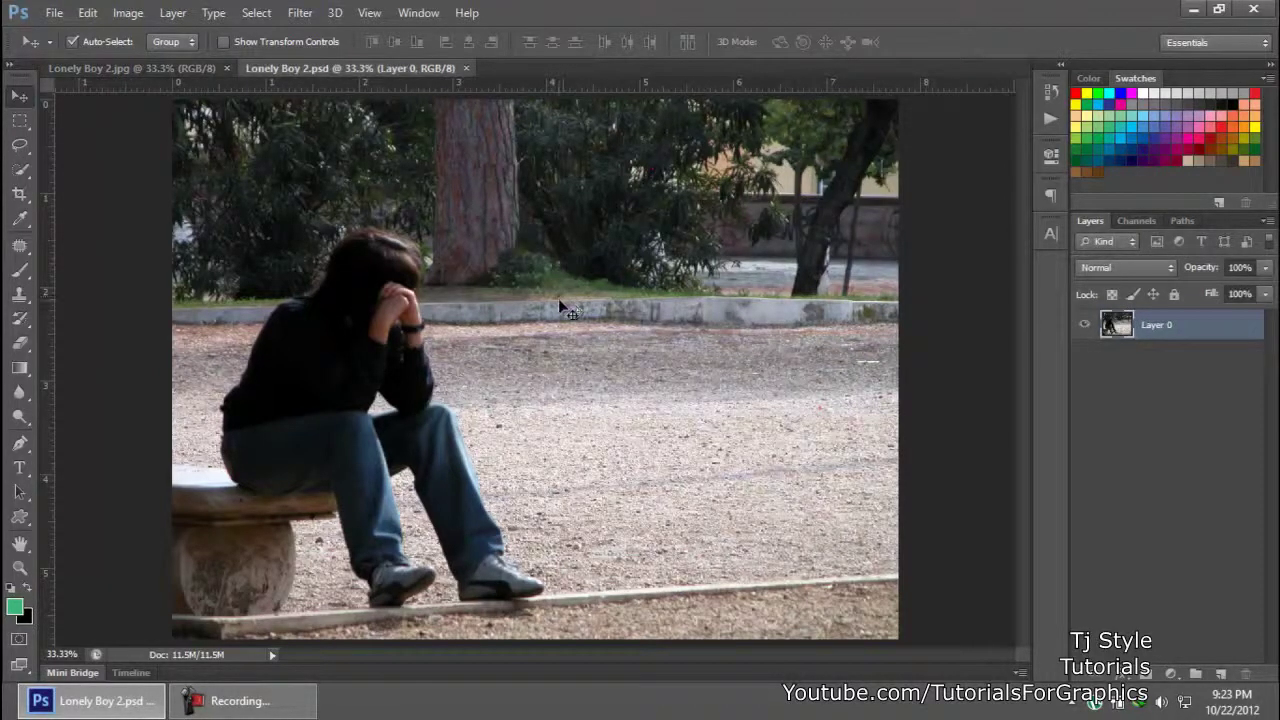
click(270, 705)
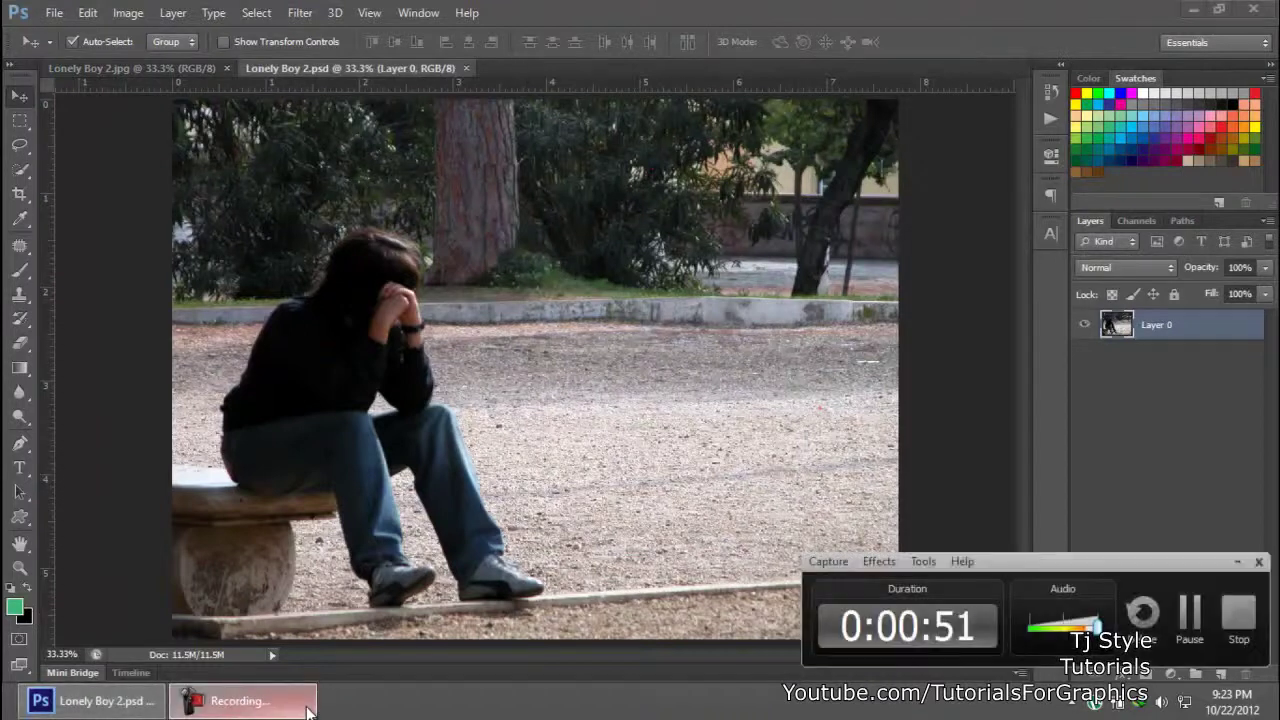
click(1237, 561)
Step: Switch to the original Lonely Boy 2.jpg and activate the Pen tool in Path mode
click(166, 71)
scroll(510, 189, up, 5)
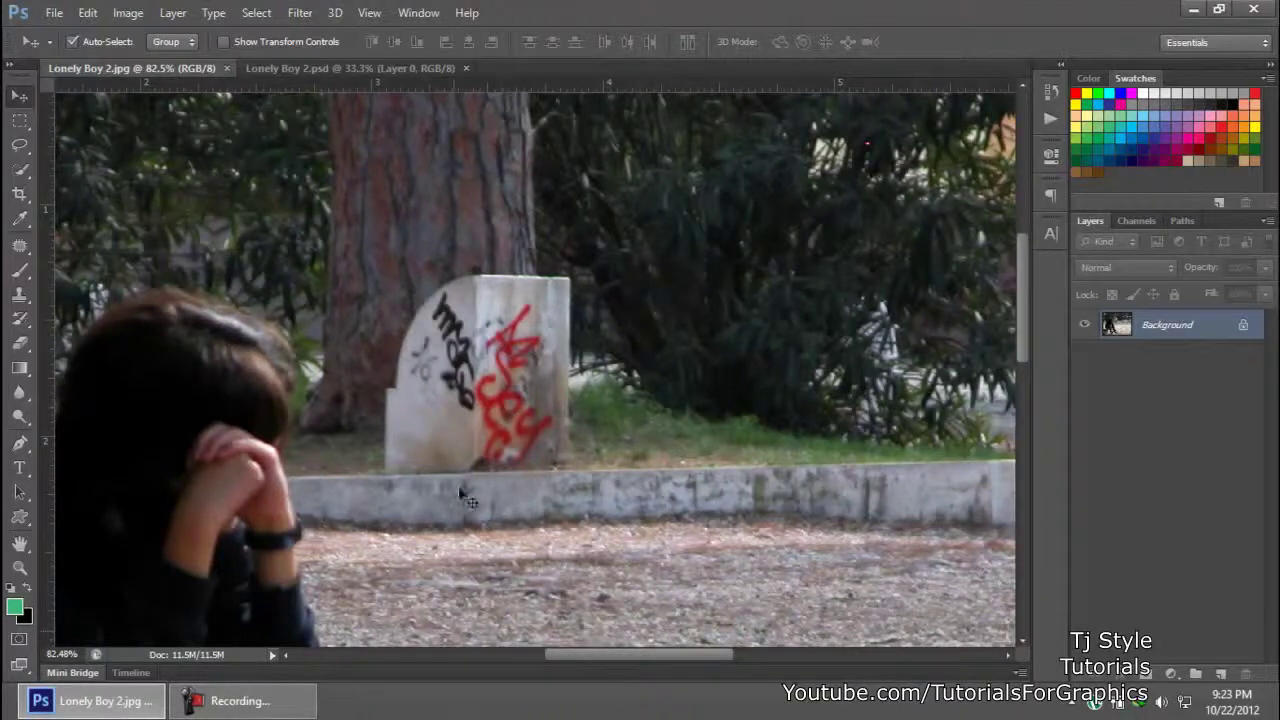
click(290, 704)
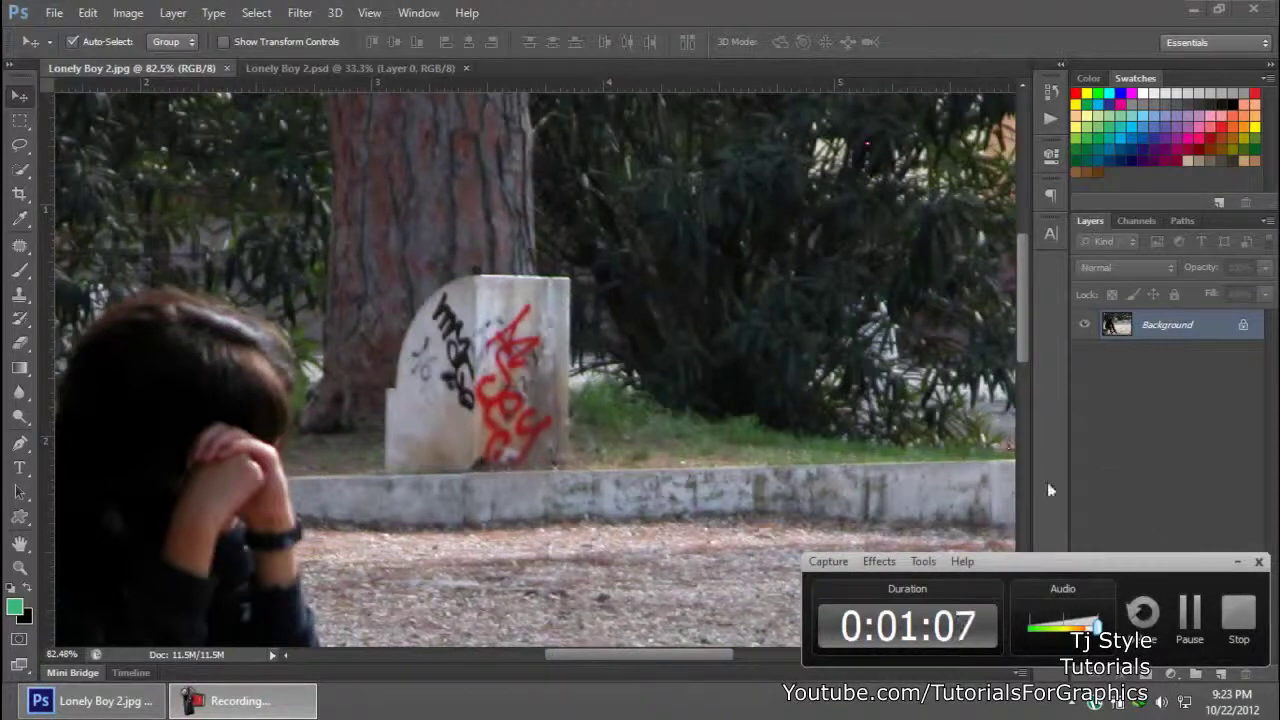
click(1237, 563)
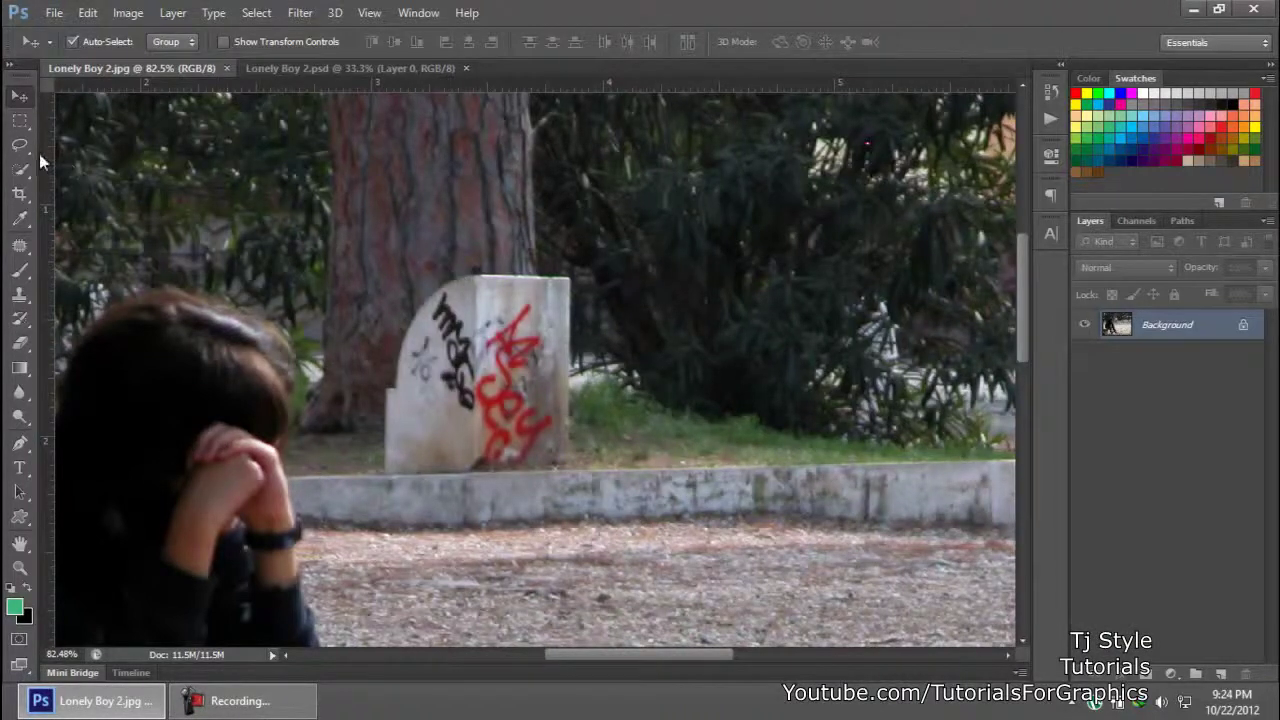
click(13, 148)
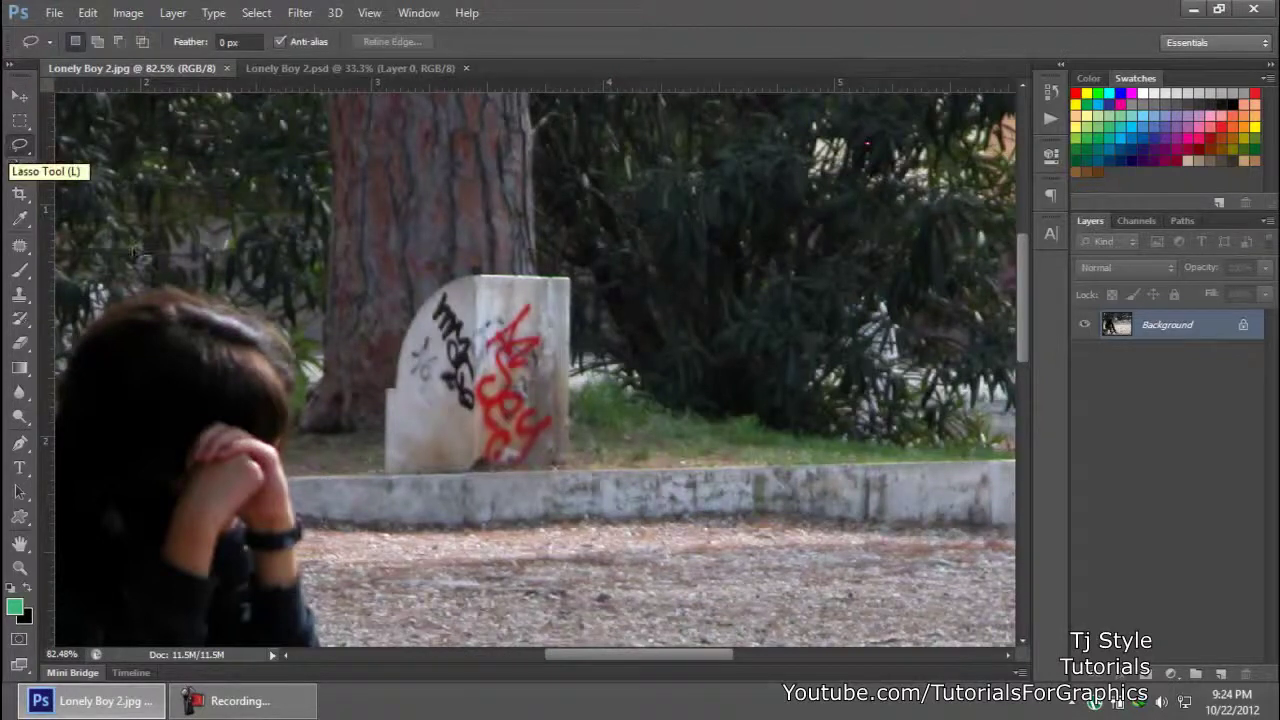
key(p)
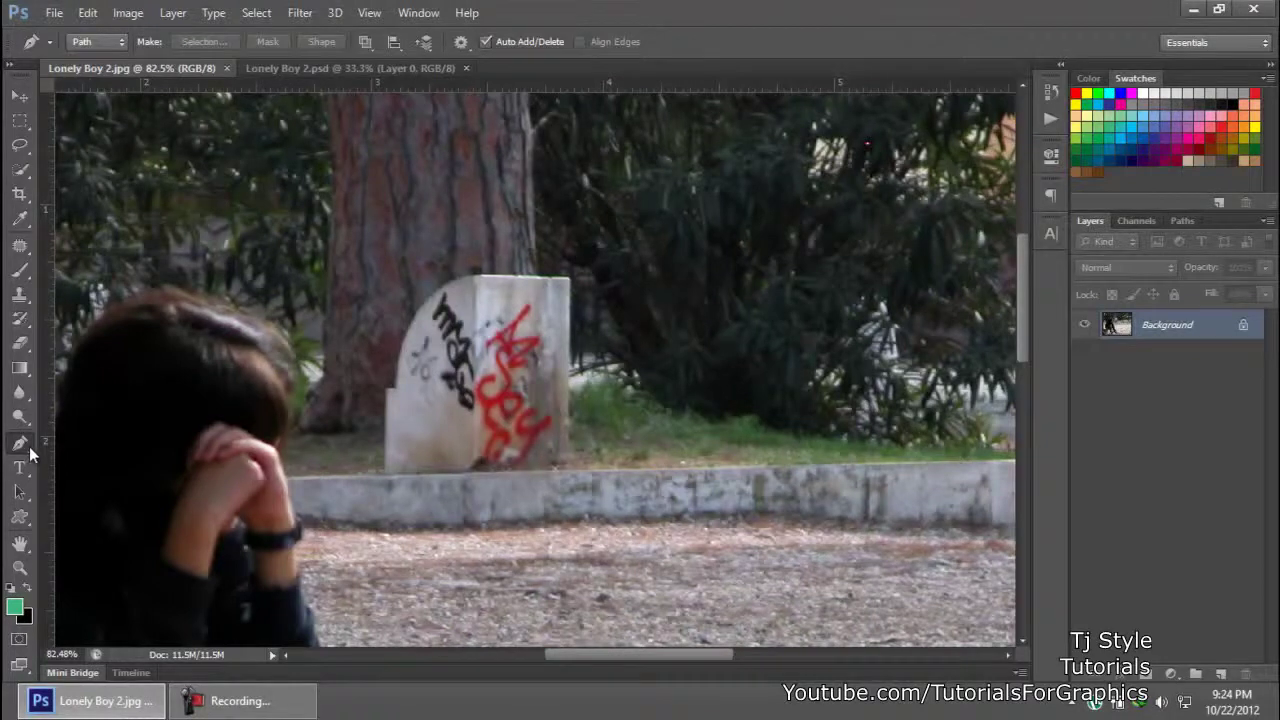
right_click(24, 452)
click(68, 443)
scroll(581, 470, up, 2)
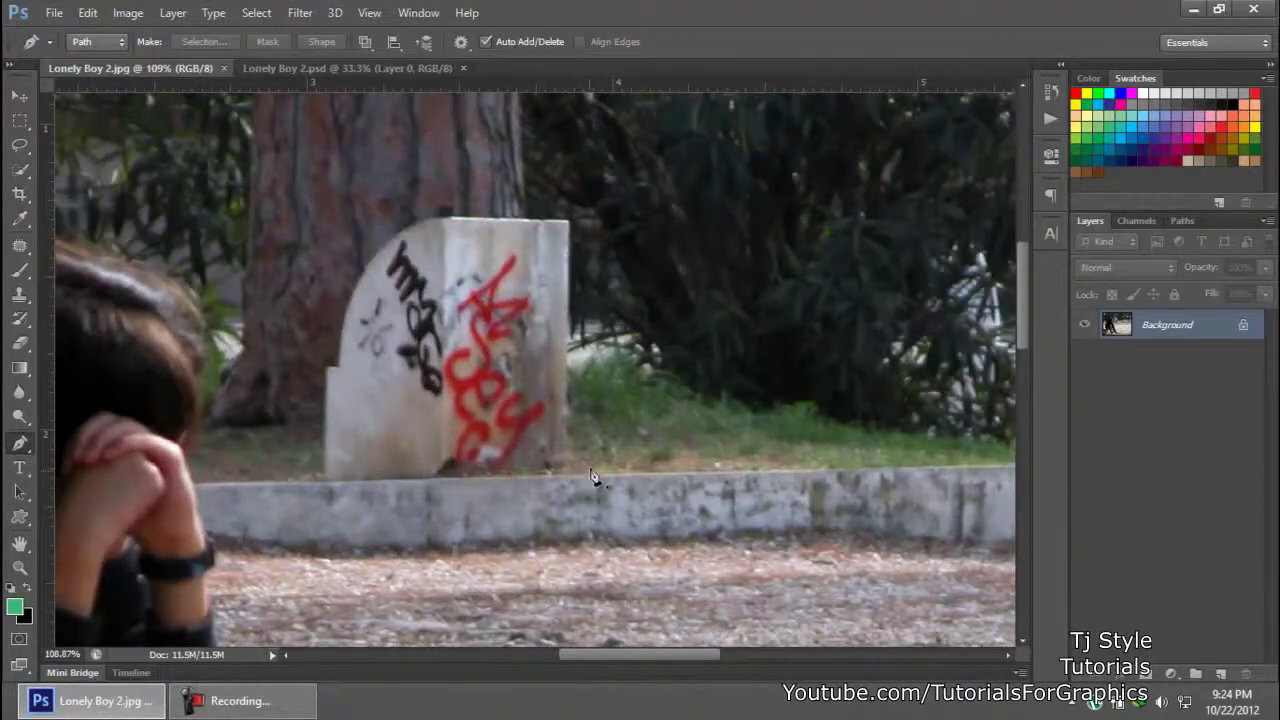
Step: Trace a closed path loosely around the graffiti-covered stone block beside the tree, following its curved edge and the curb line
click(583, 469)
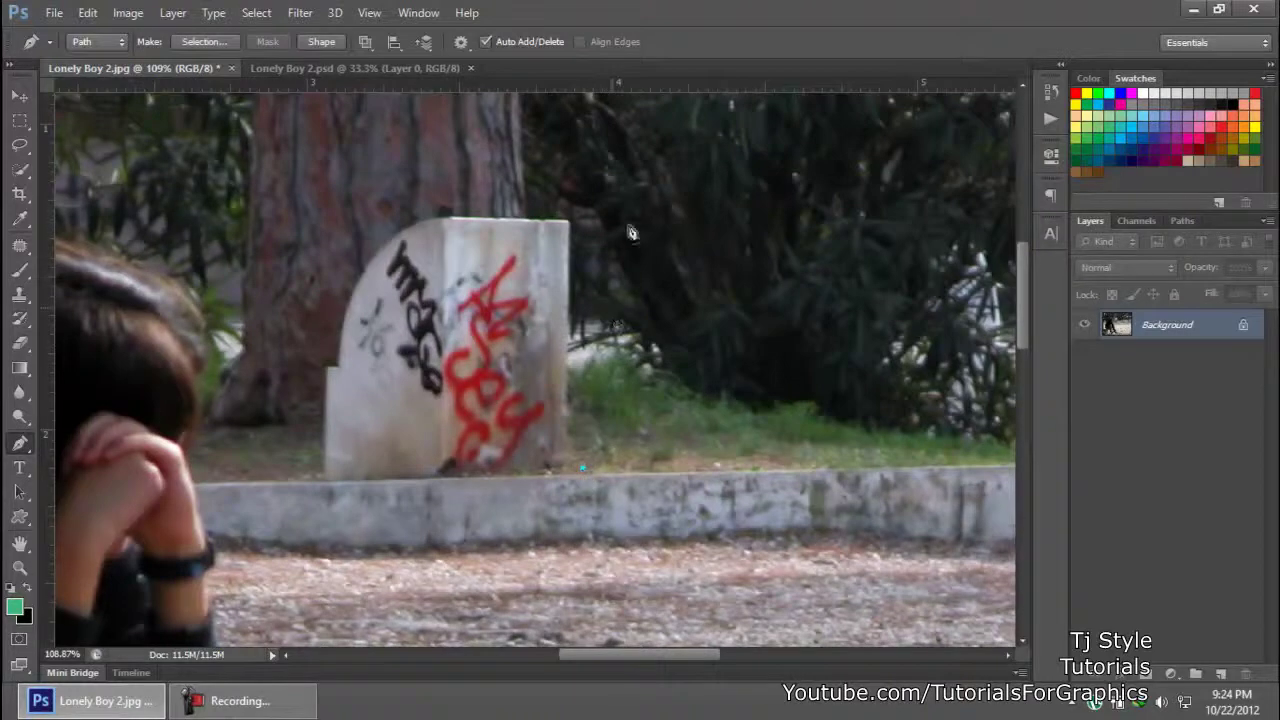
click(585, 211)
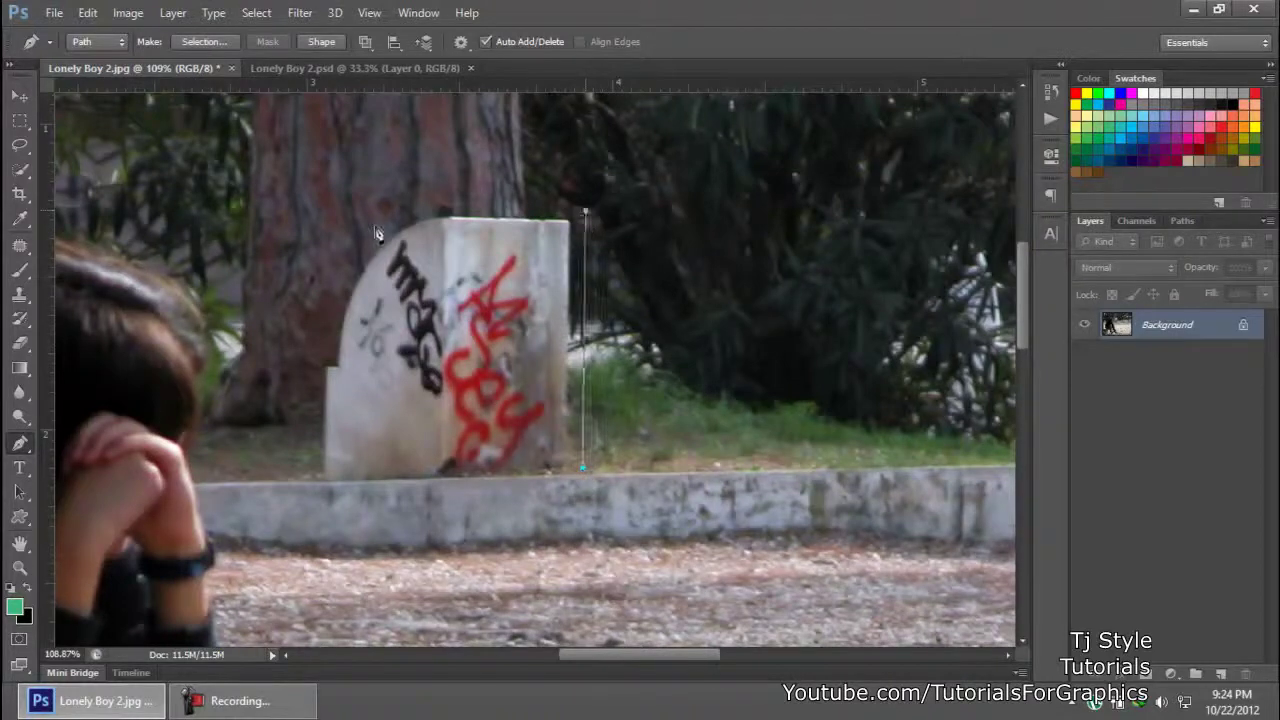
click(427, 213)
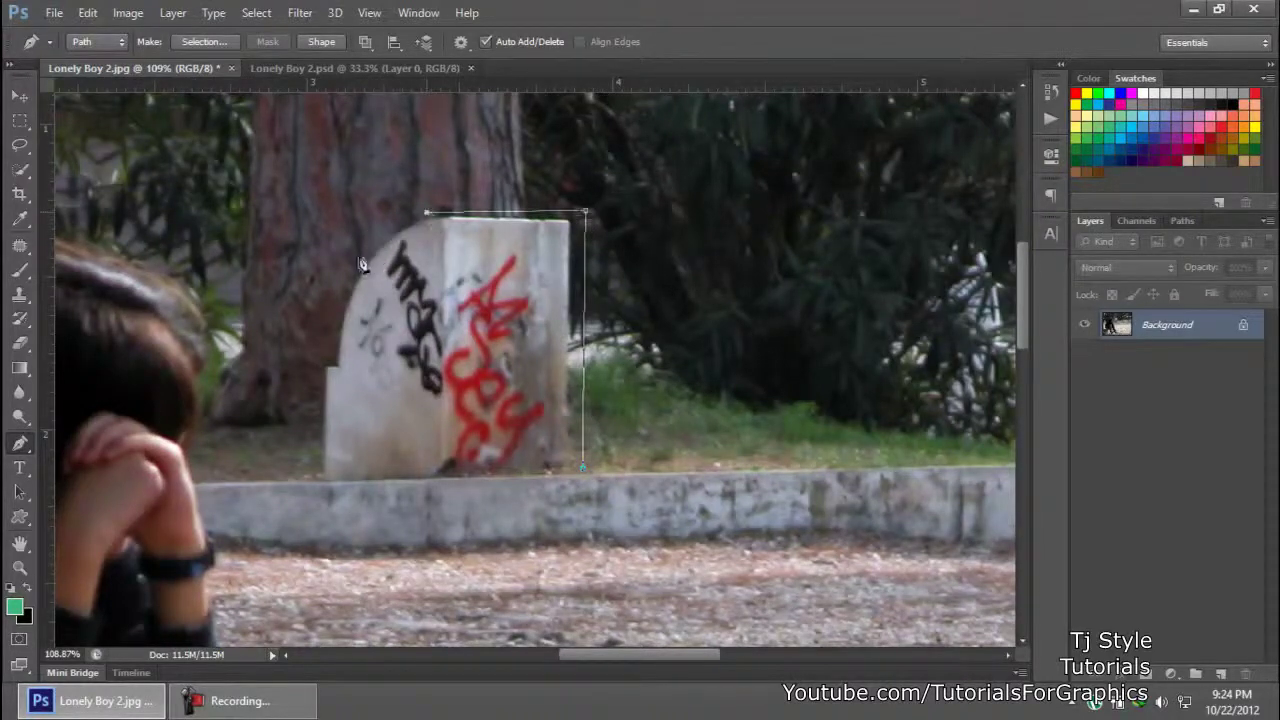
drag(328, 302, 295, 395)
click(312, 381)
click(306, 482)
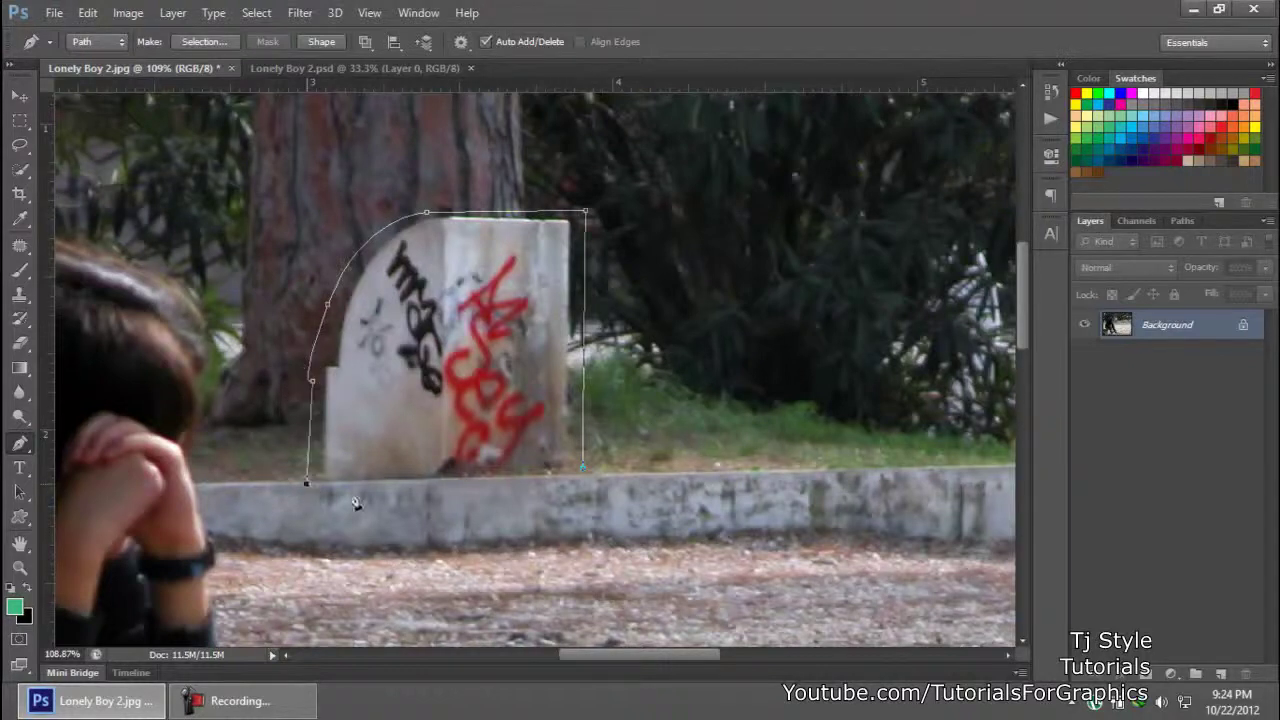
click(584, 470)
Step: Convert the path around the graffiti block into a selection
right_click(501, 346)
click(396, 341)
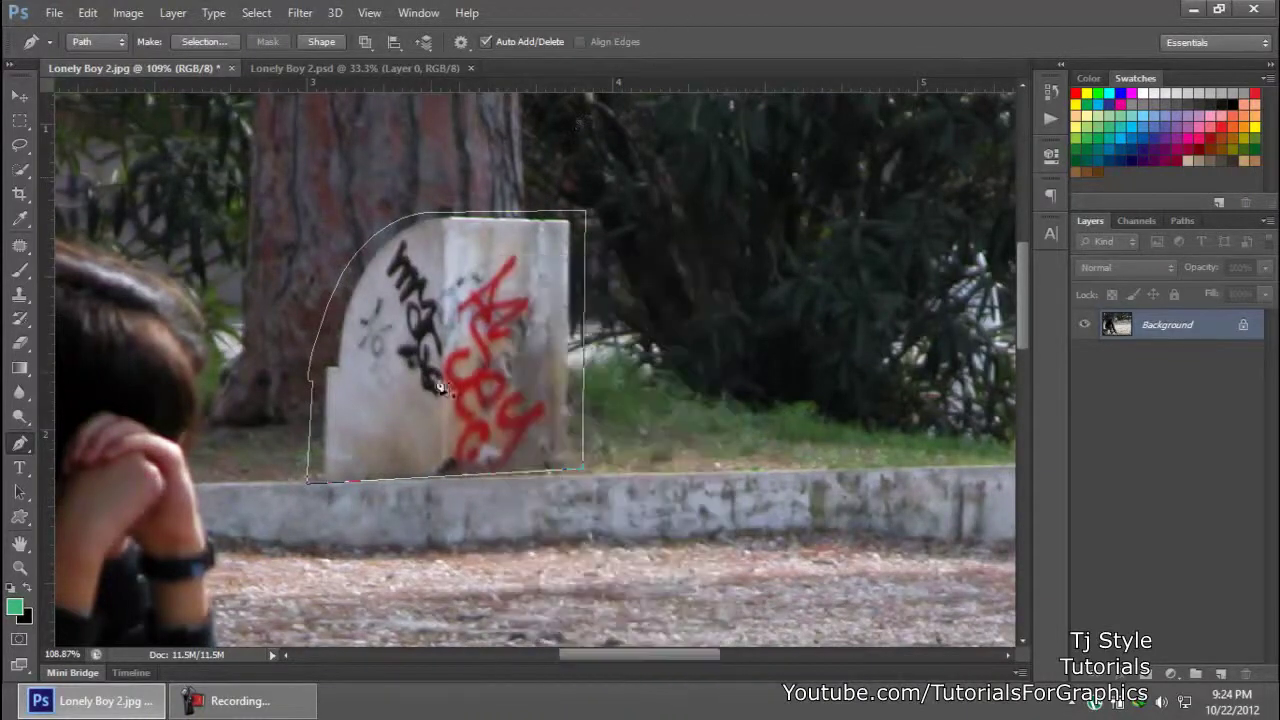
right_click(463, 270)
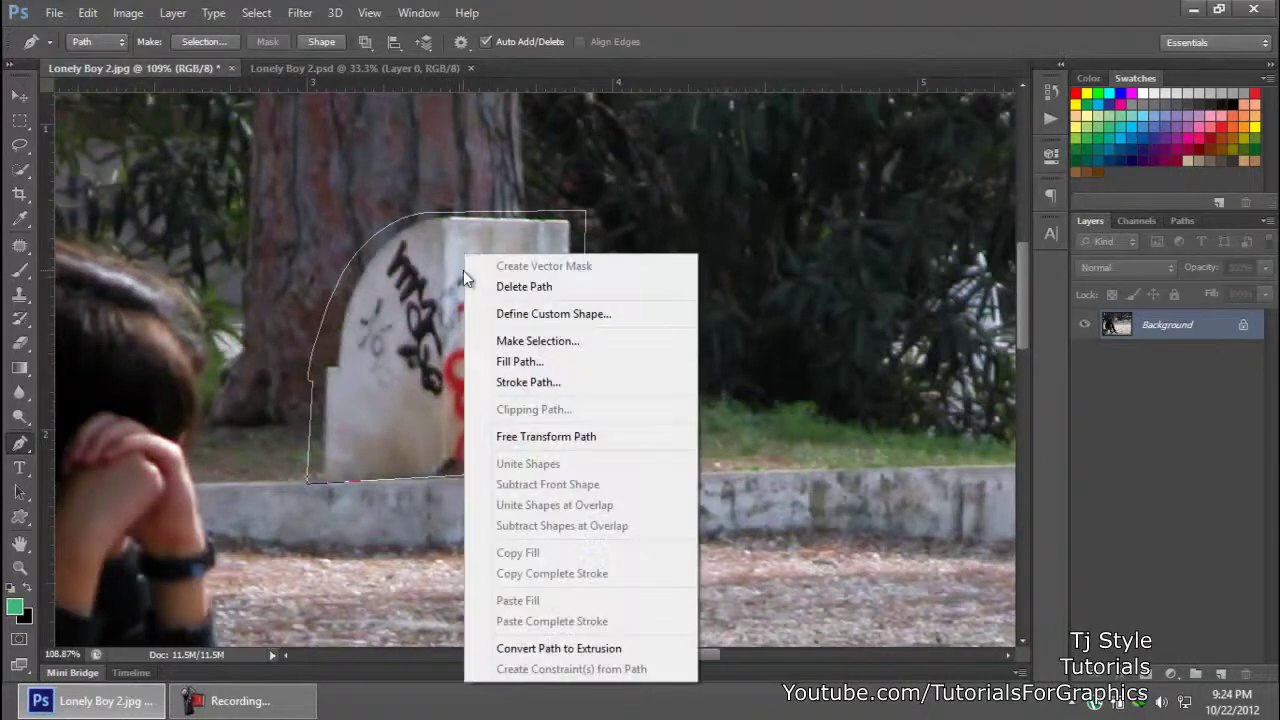
click(530, 342)
key(Return)
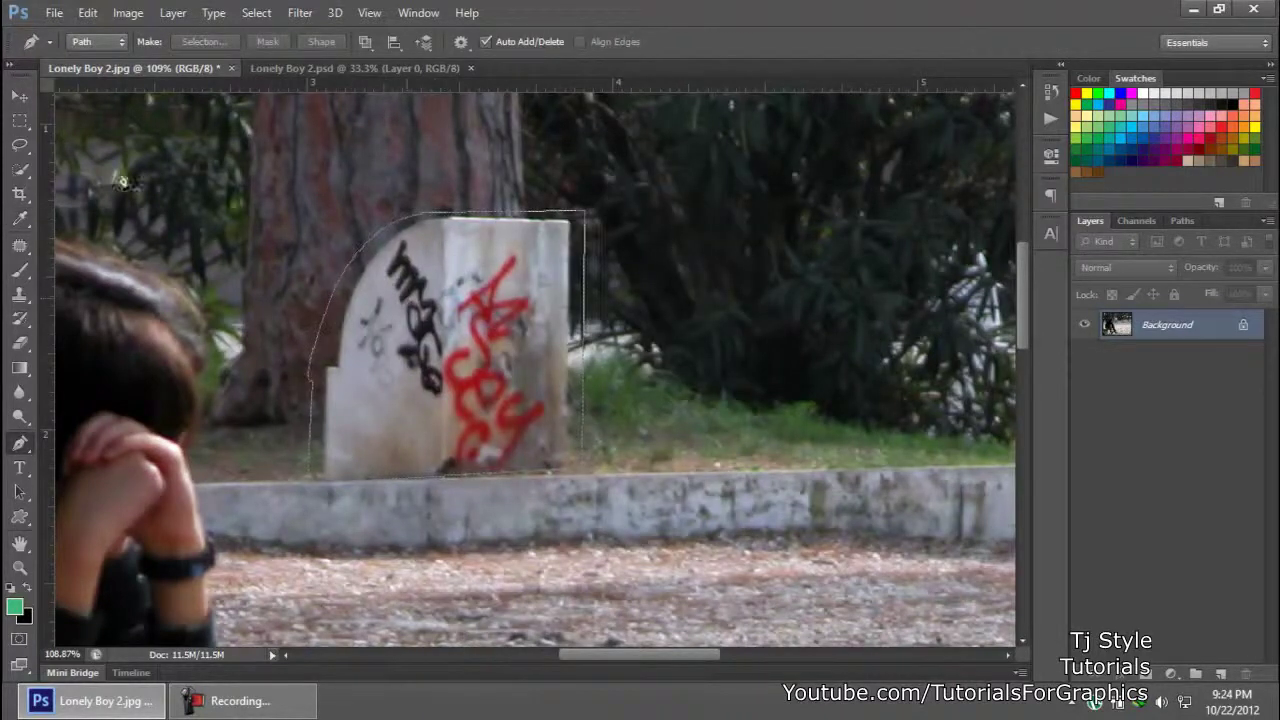
Step: Fill the selected graffiti block using Content-Aware contents, Normal mode and 100% opacity, and deselect the area
click(19, 95)
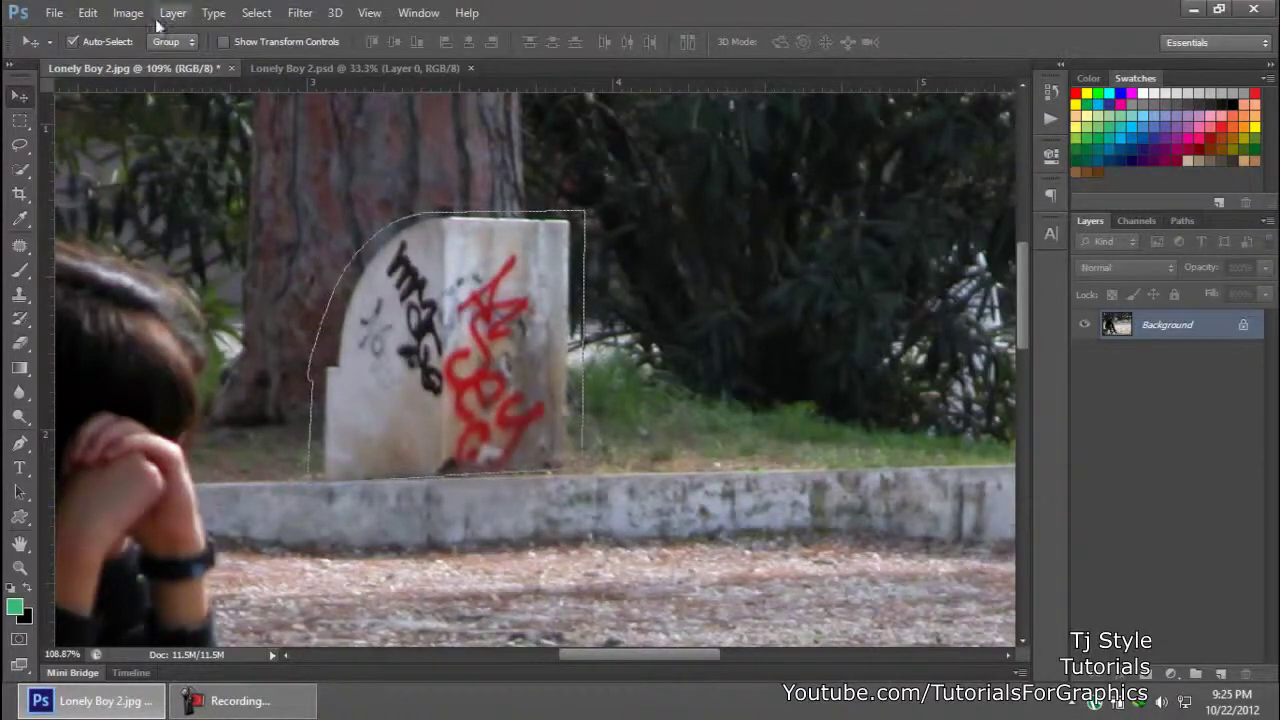
click(88, 12)
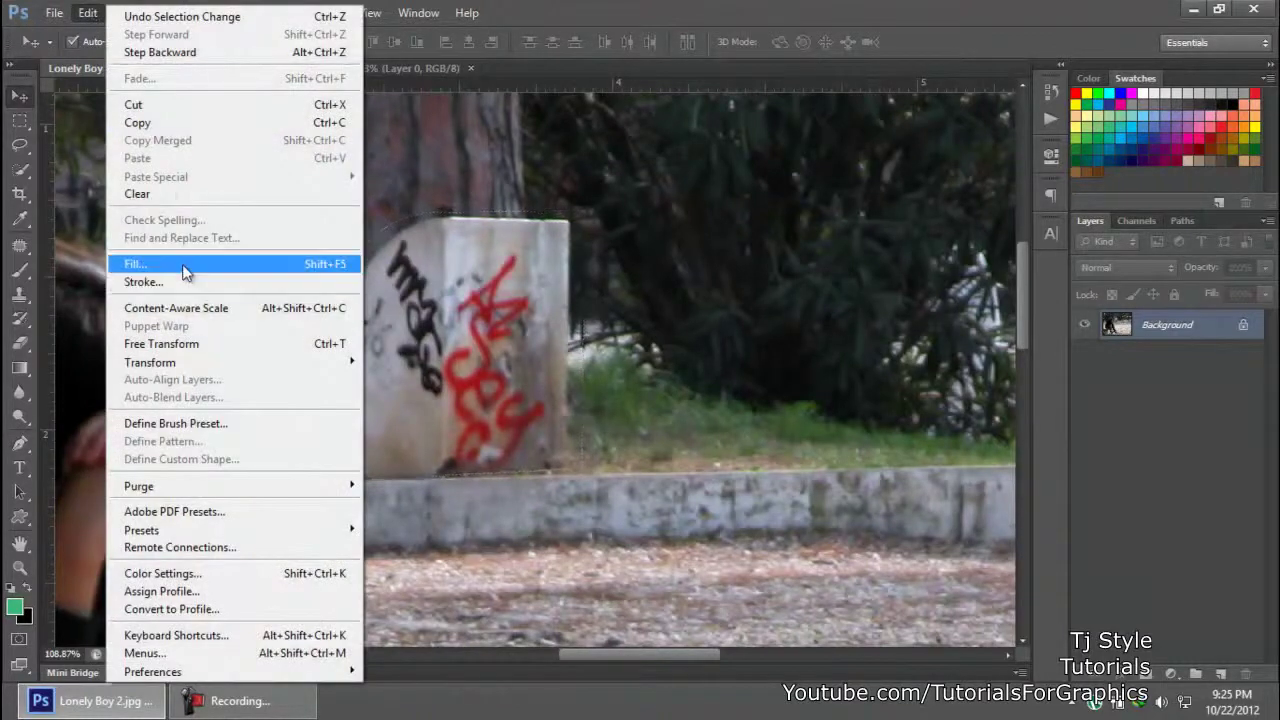
click(325, 275)
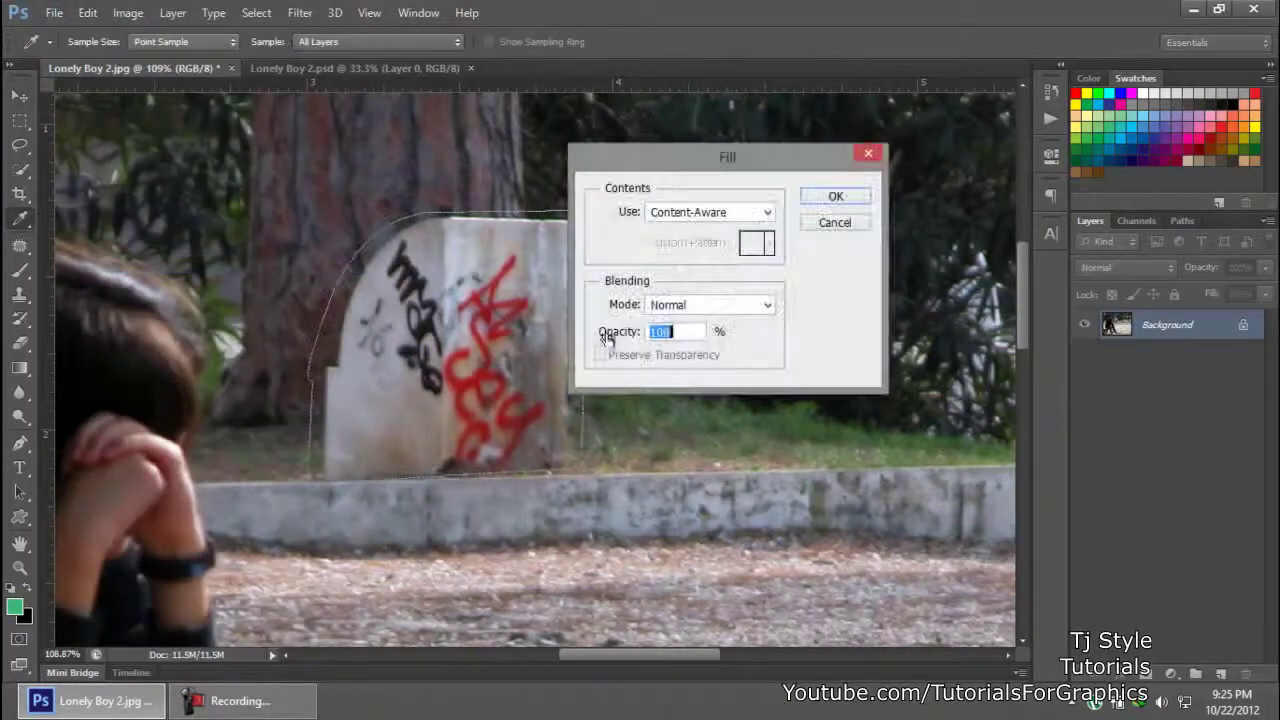
drag(660, 175, 740, 200)
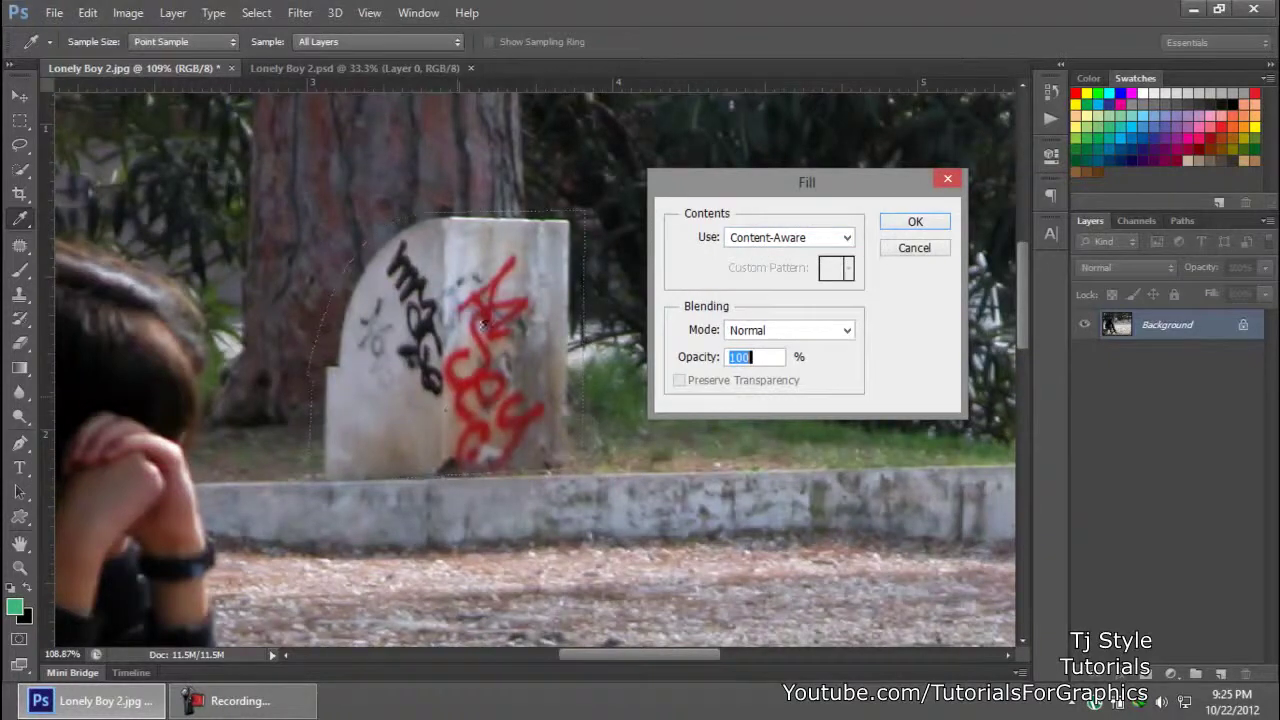
click(743, 245)
click(748, 259)
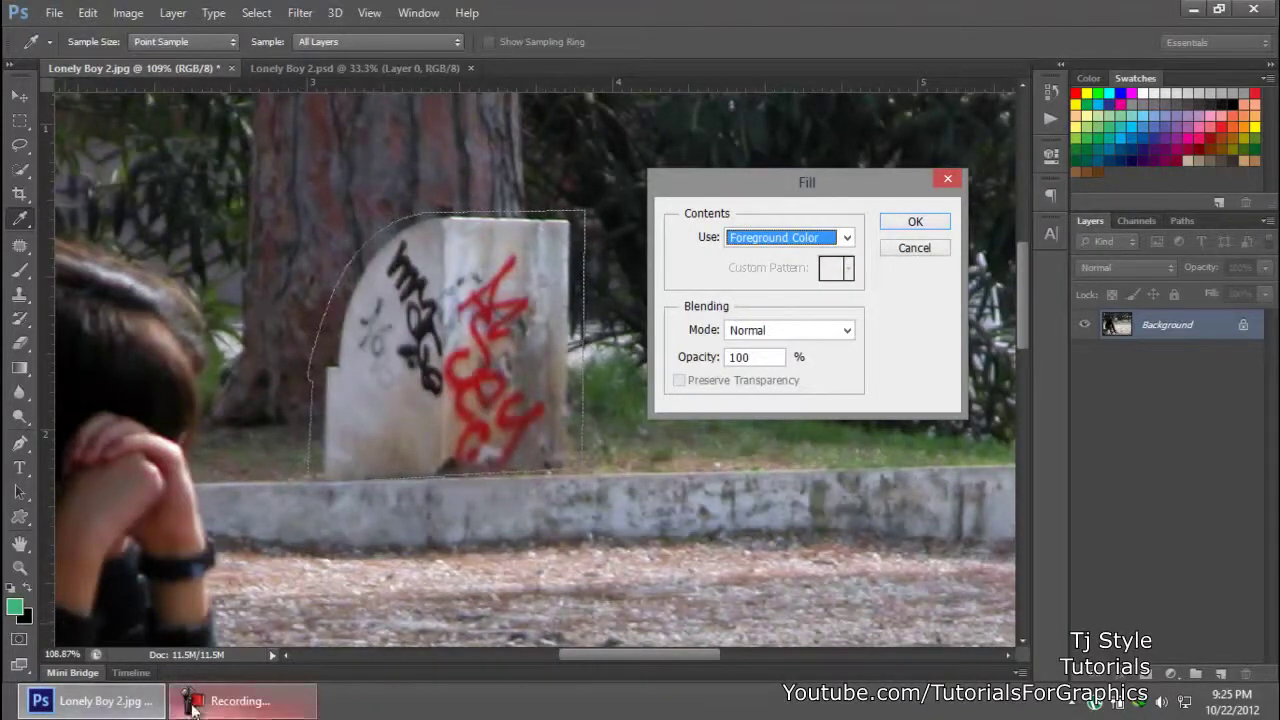
click(240, 700)
click(240, 700)
click(782, 238)
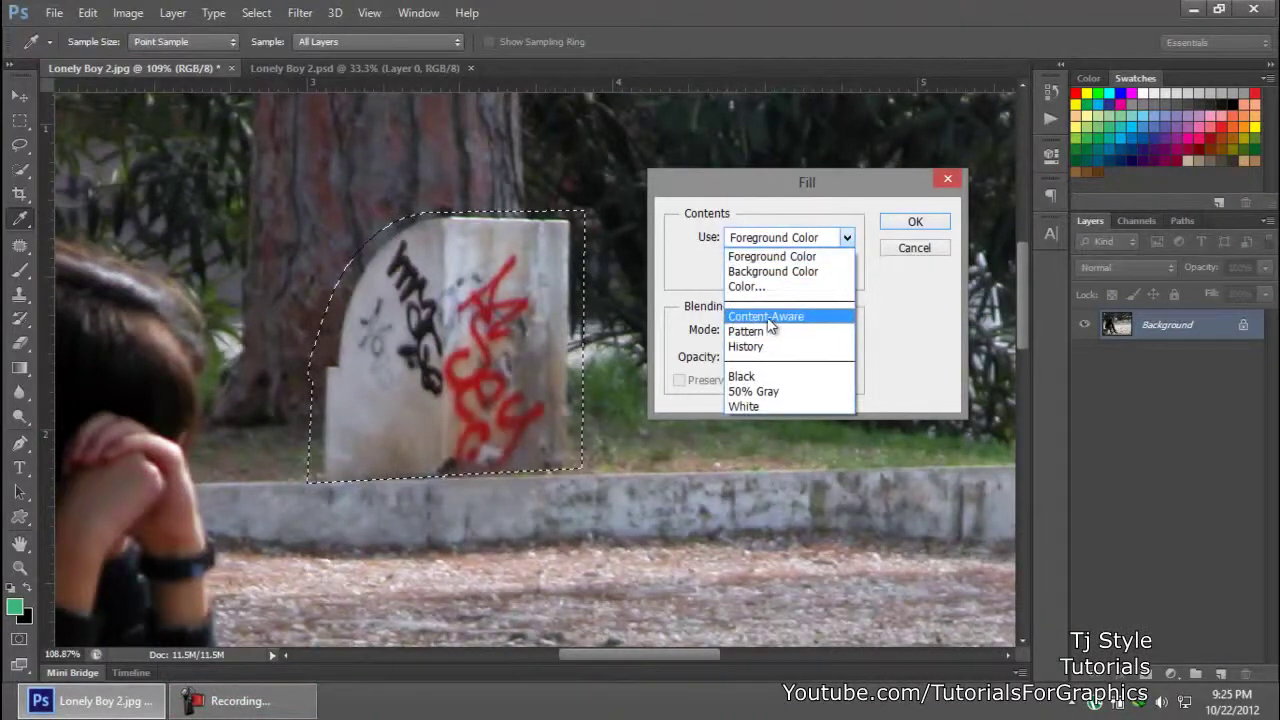
click(770, 318)
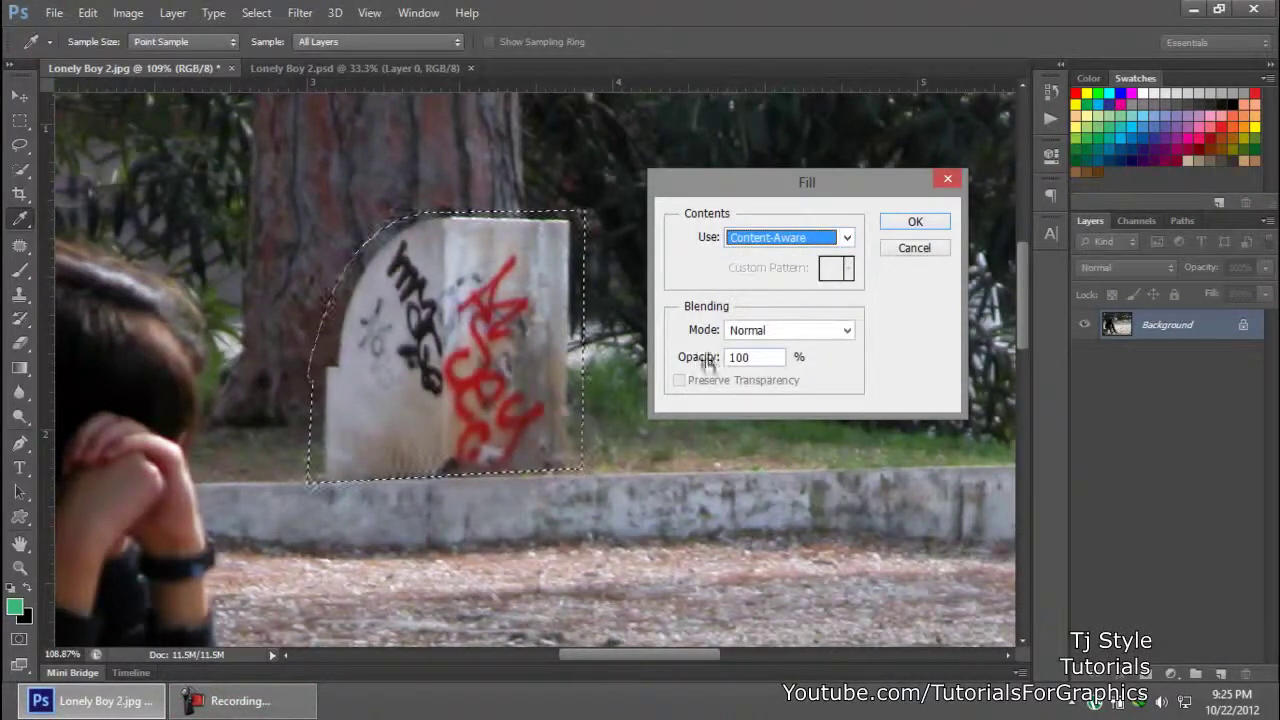
click(930, 222)
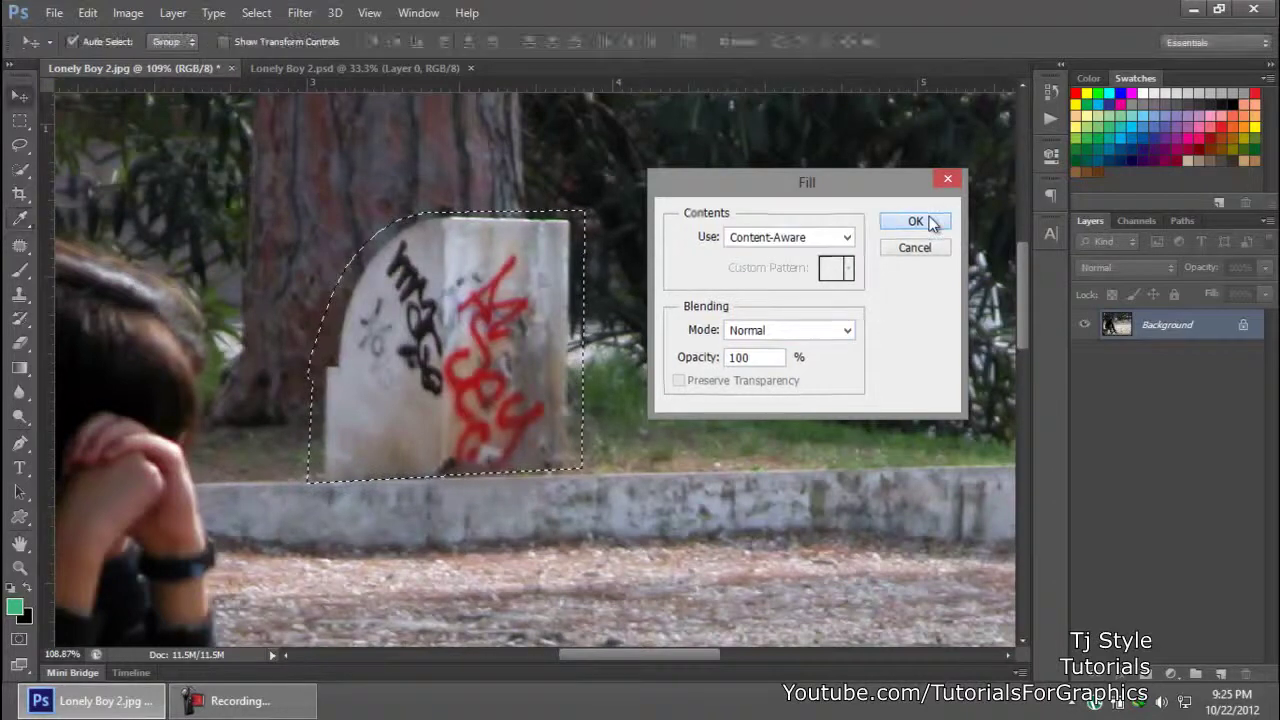
key(v)
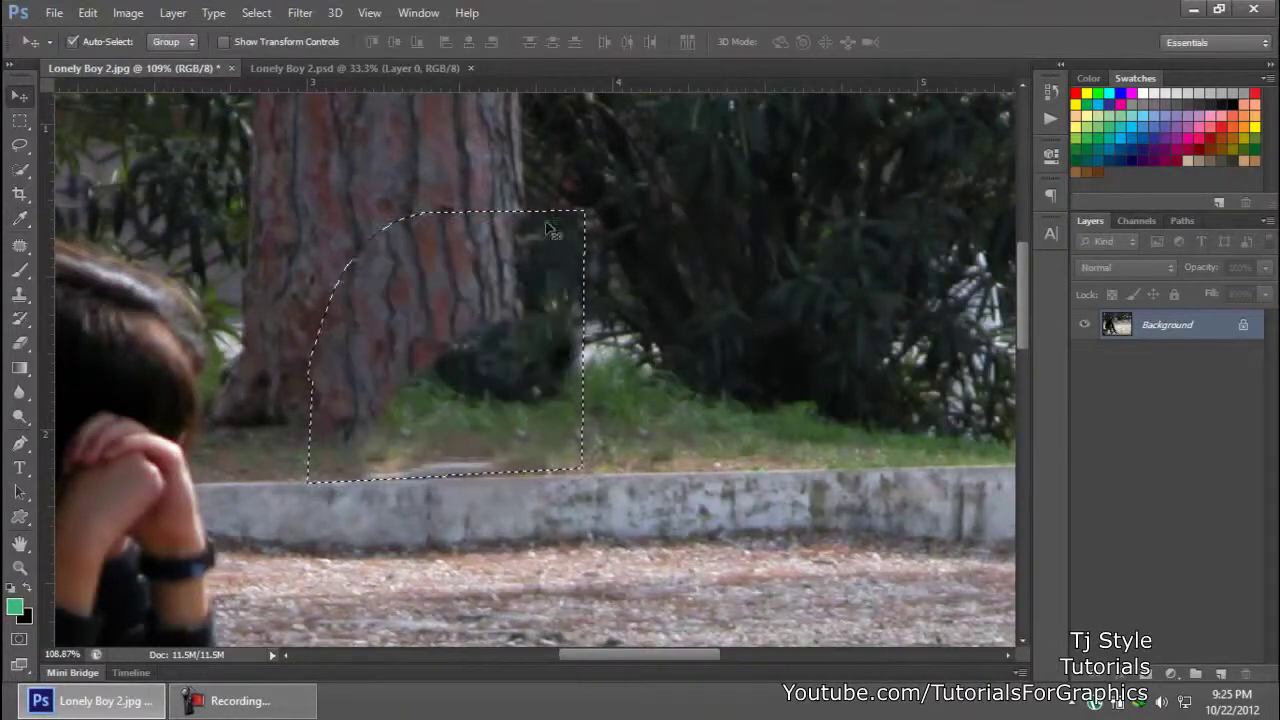
scroll(700, 258, down, 4)
key(ctrl+d)
Step: Examine the filled area at the tree base, grass and curb up close and in the whole image
scroll(610, 262, up, 2)
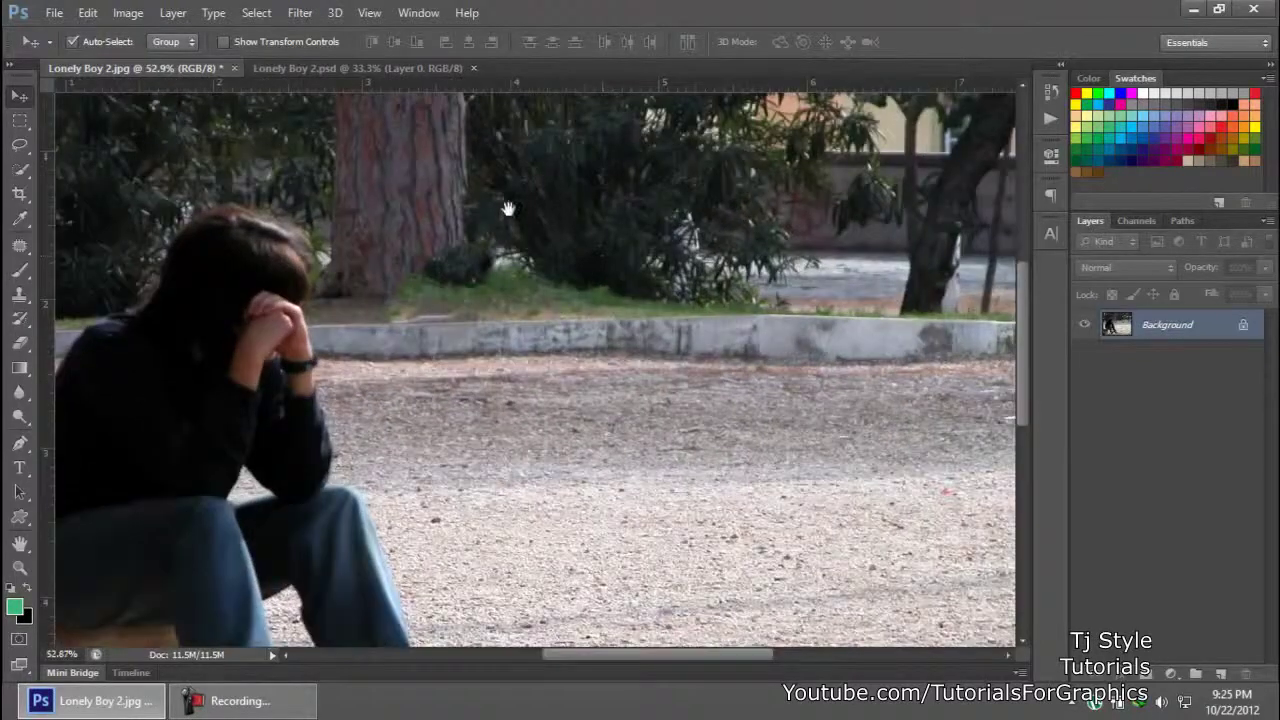
scroll(508, 214, up, 2)
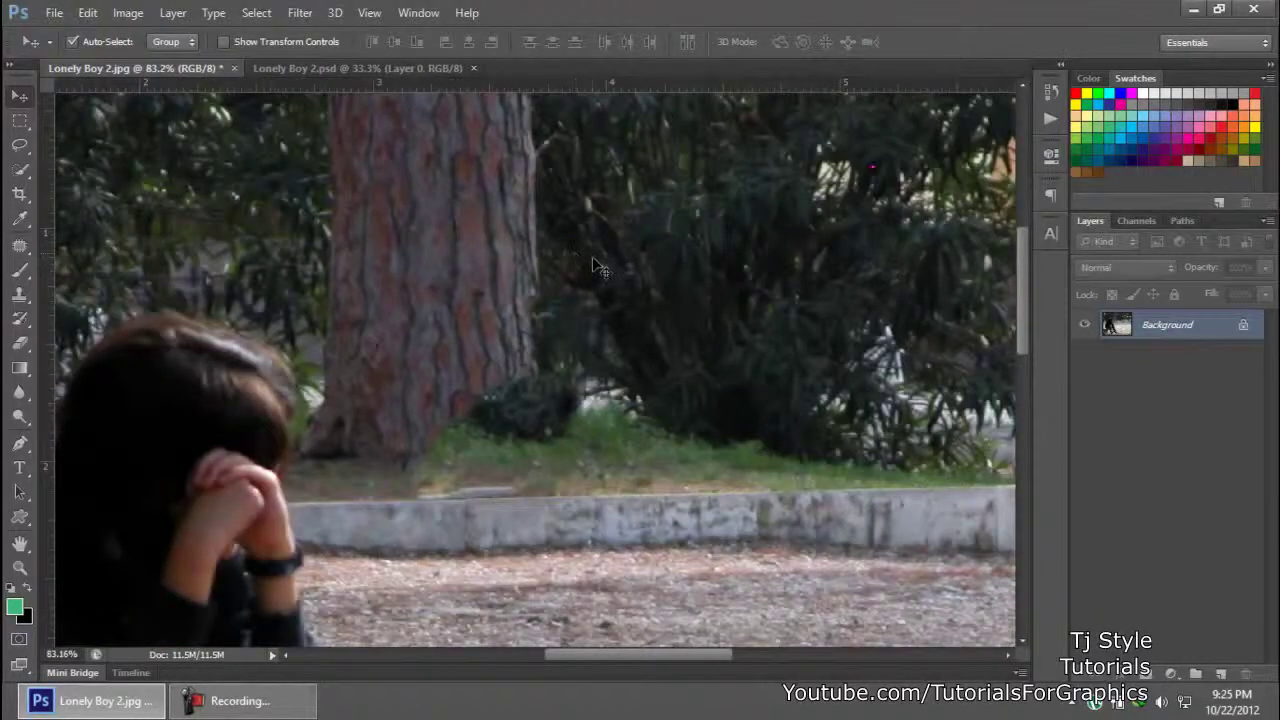
scroll(596, 262, up, 2)
scroll(430, 490, up, 1)
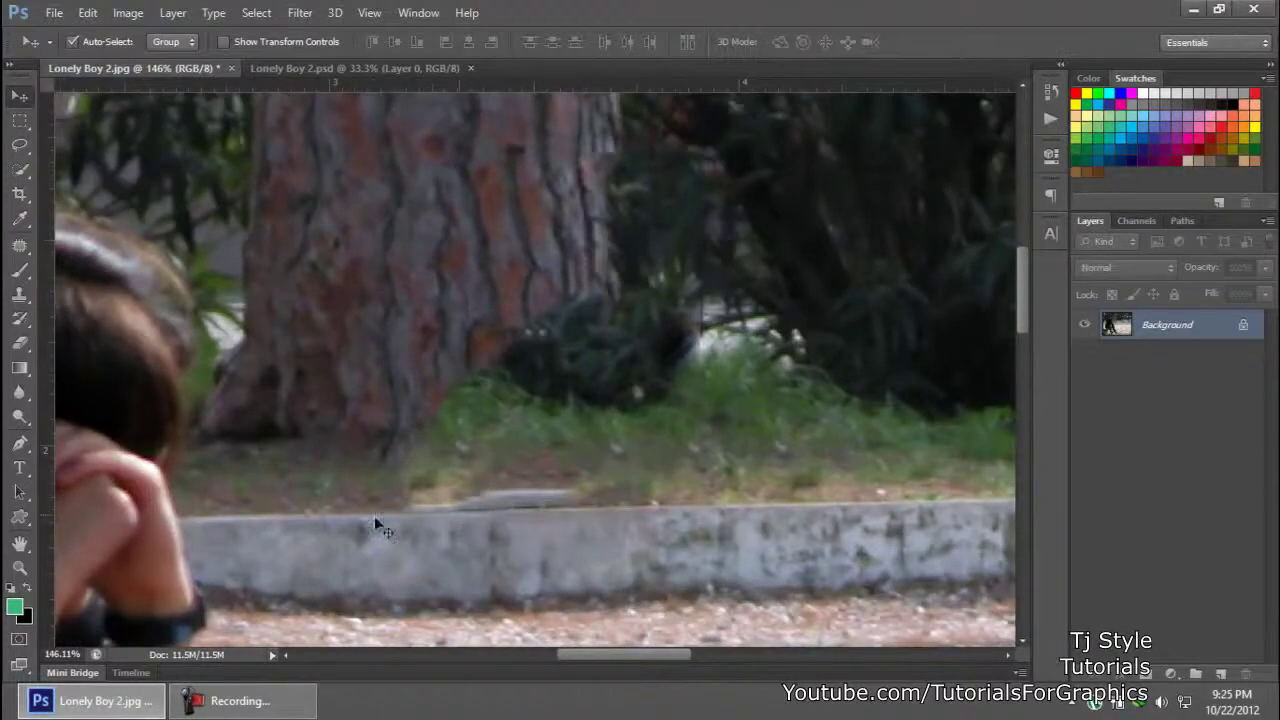
scroll(593, 527, down, 2)
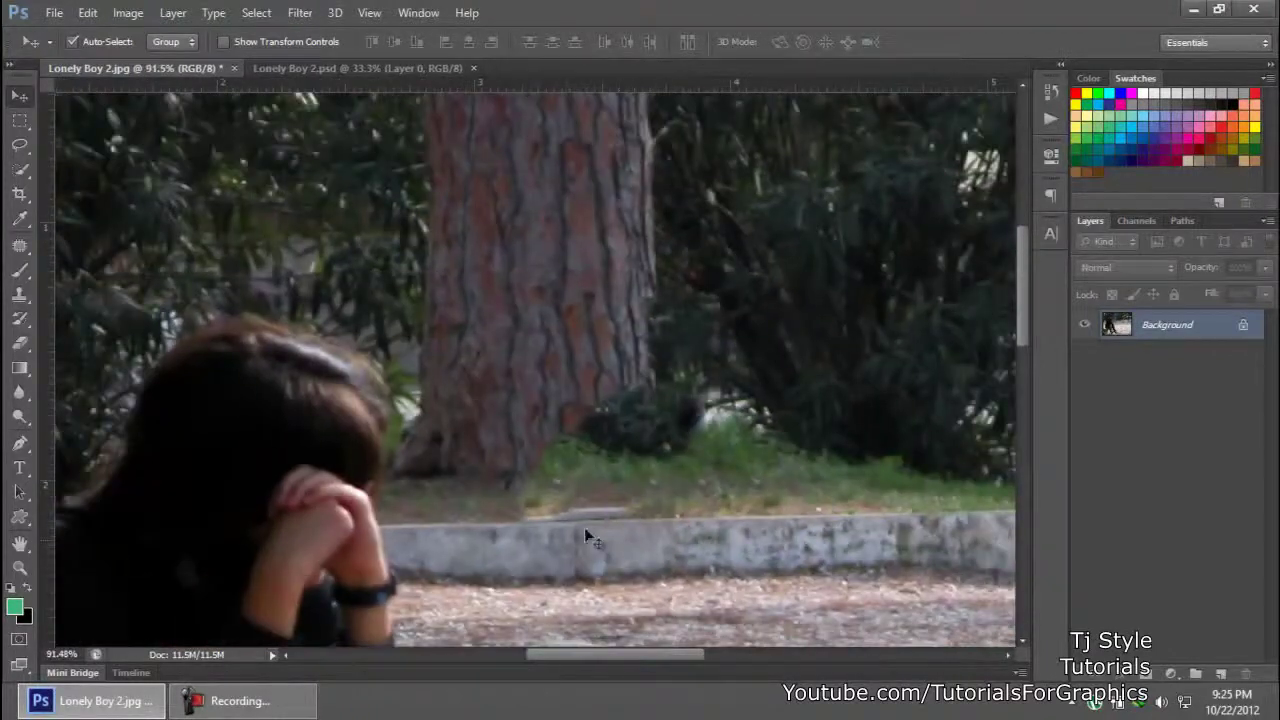
scroll(646, 494, right, 3)
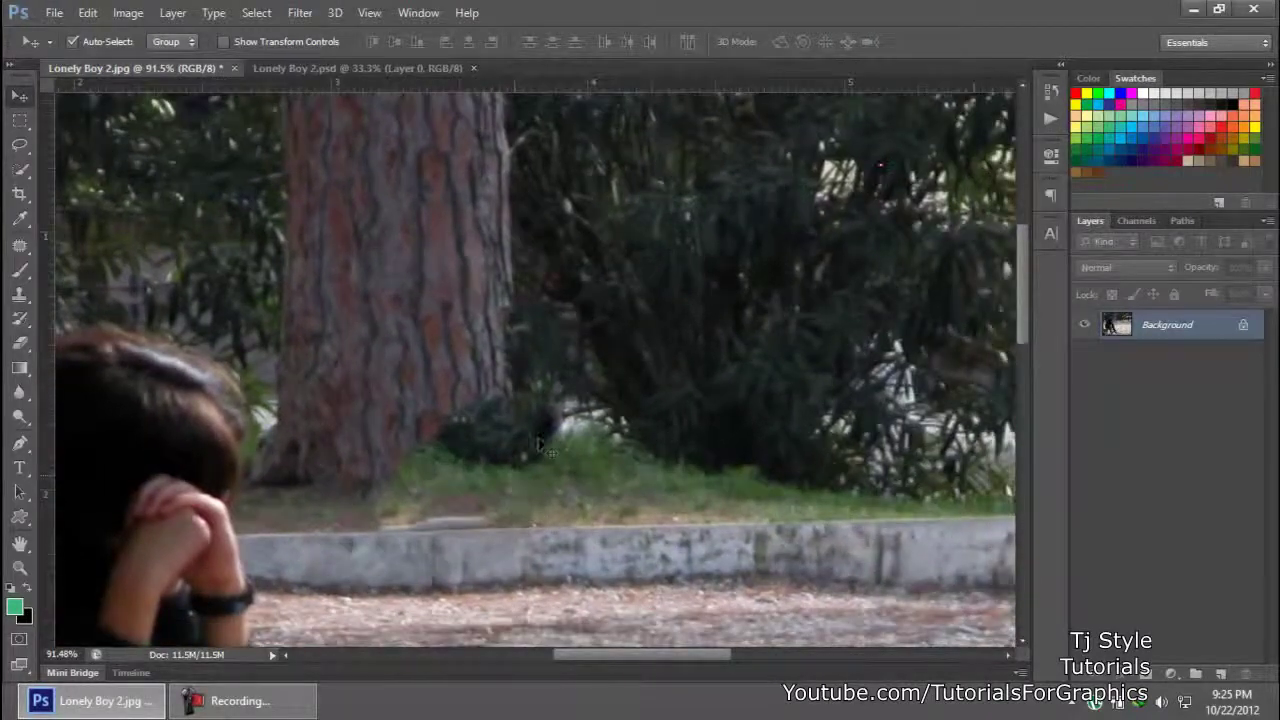
scroll(565, 425, down, 5)
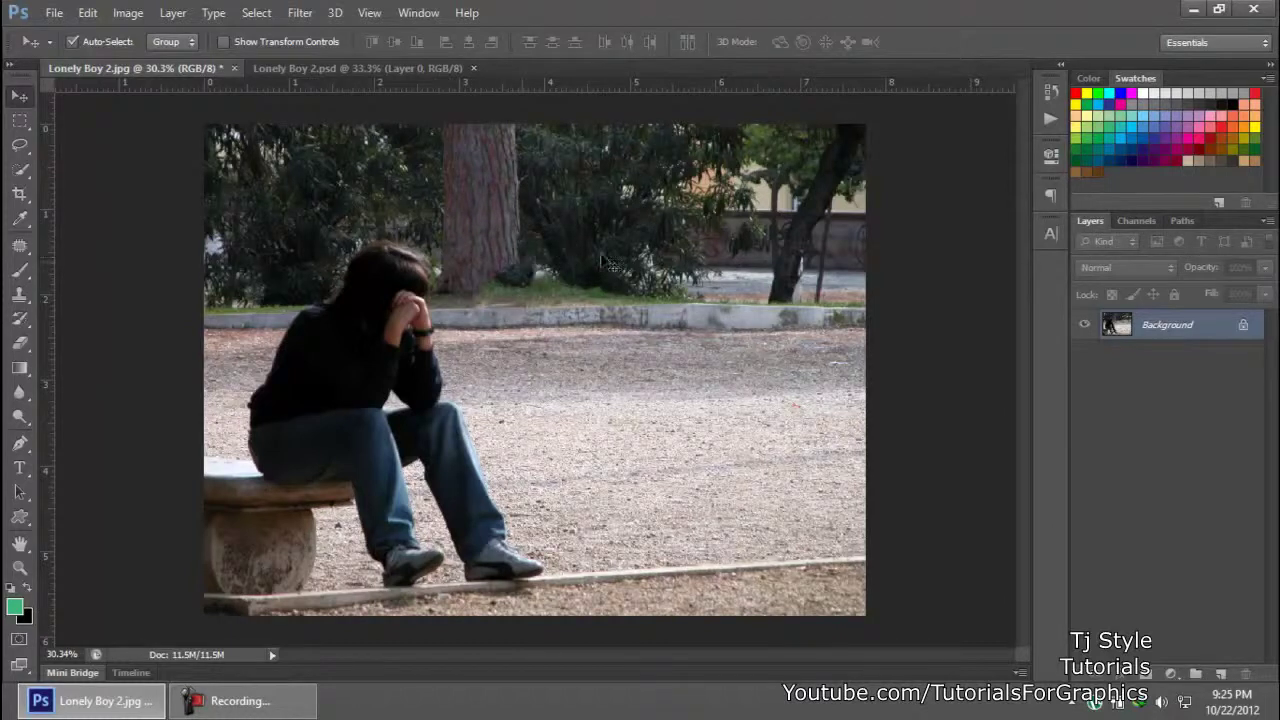
Step: Activate the Patch Tool and set its patch mode to Content-Aware
scroll(580, 280, up, 5)
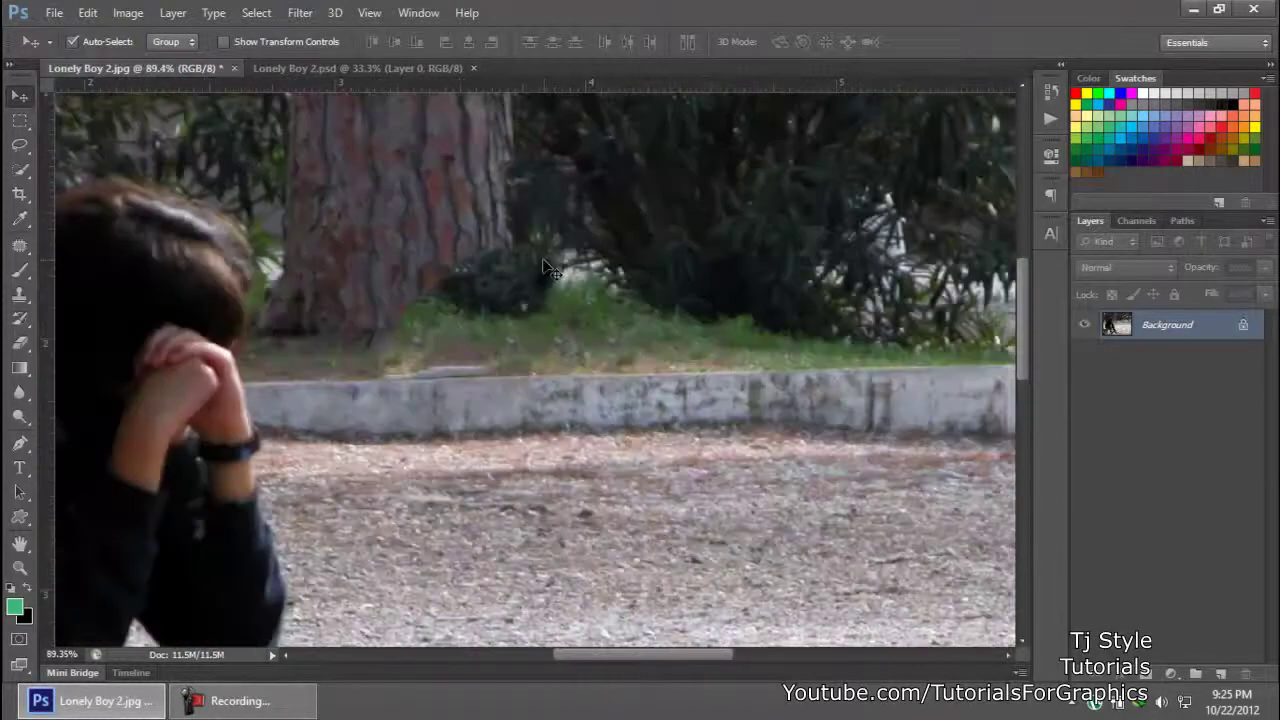
drag(1024, 283, 1027, 262)
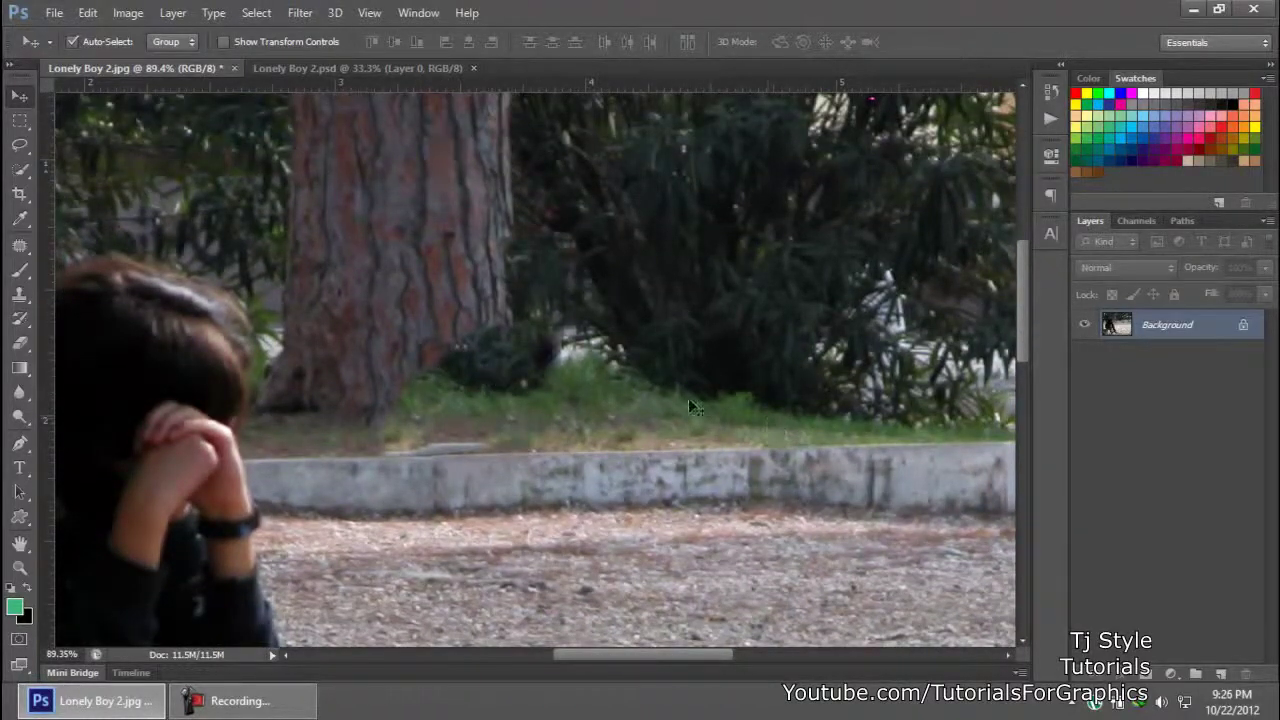
scroll(859, 424, down, 3)
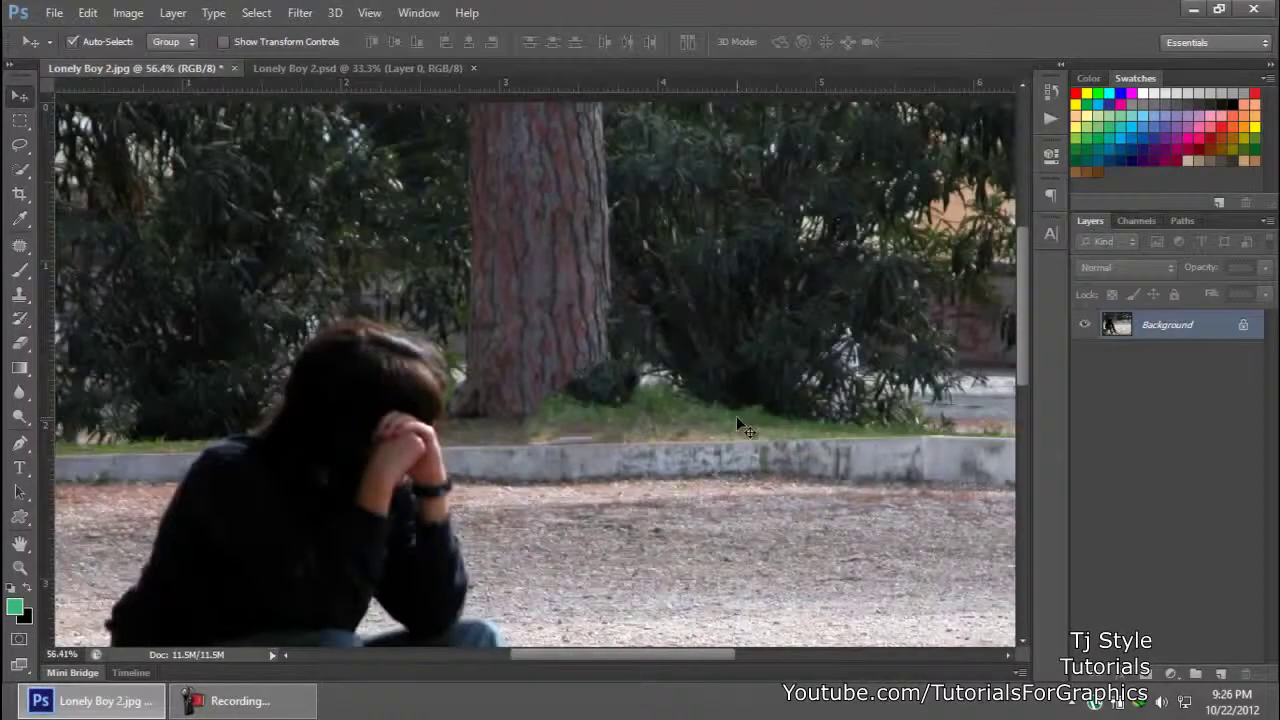
scroll(560, 362, up, 3)
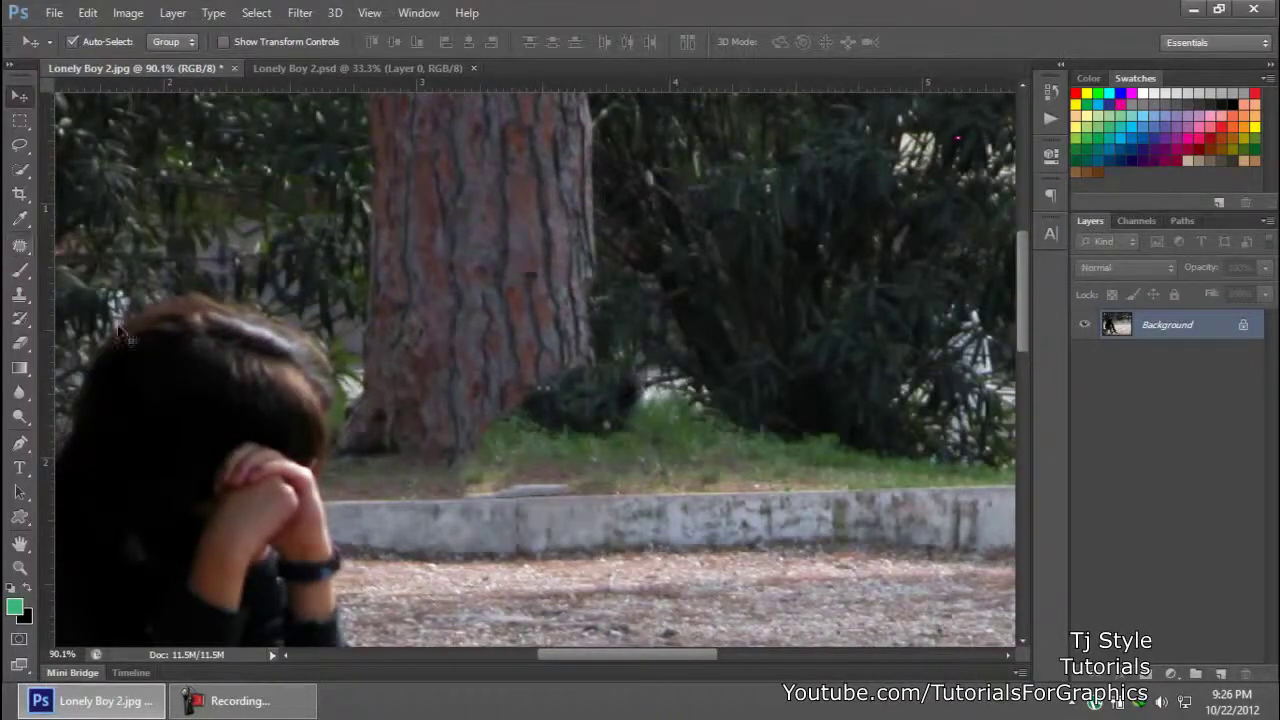
click(20, 245)
right_click(21, 250)
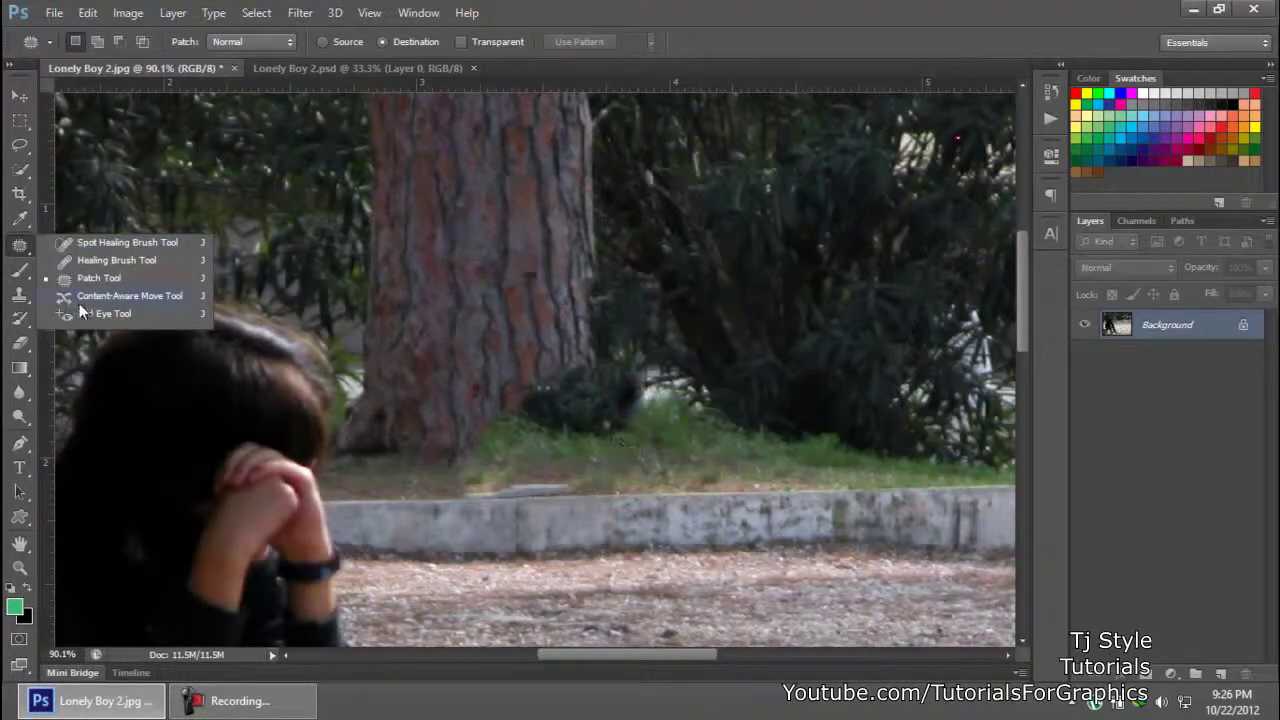
click(100, 277)
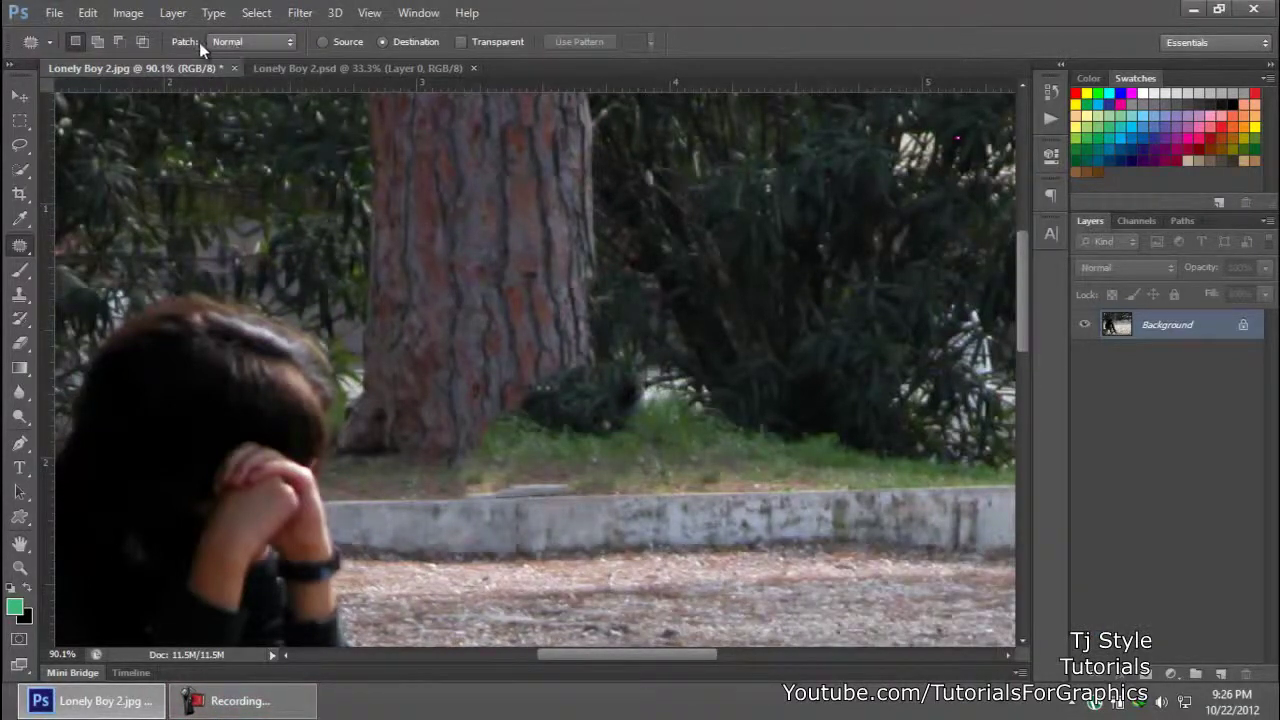
click(233, 44)
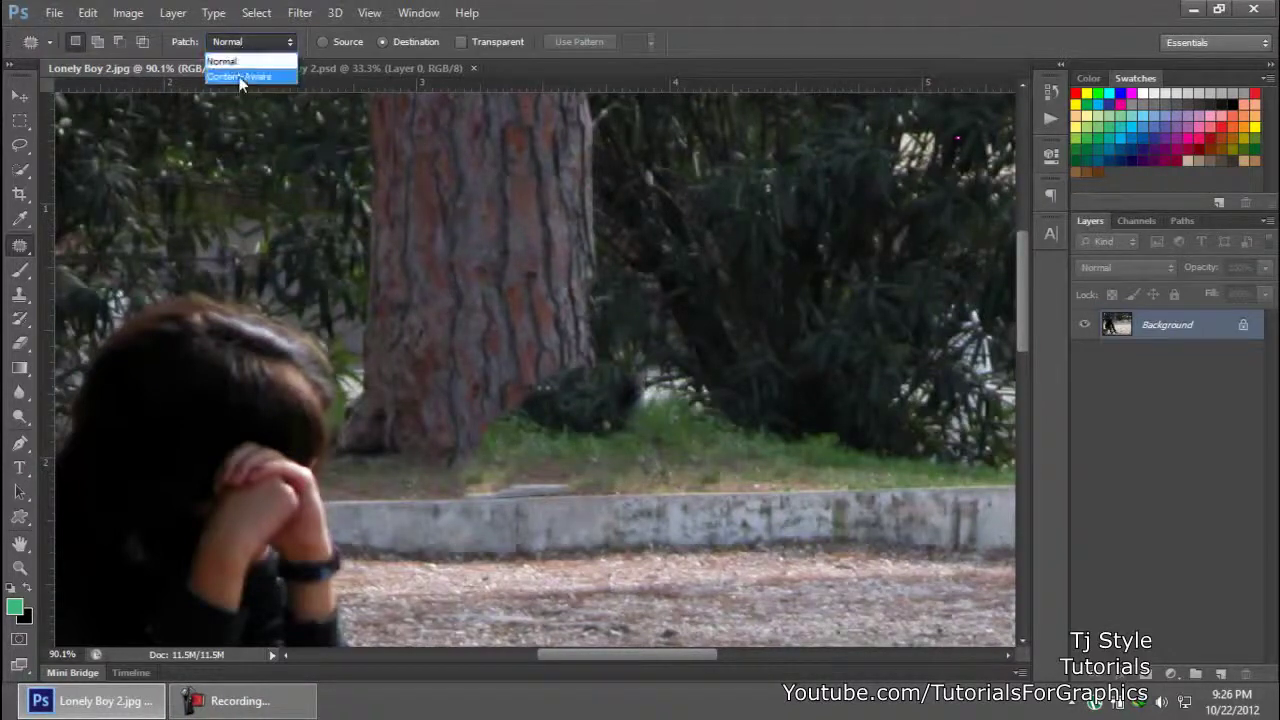
click(240, 77)
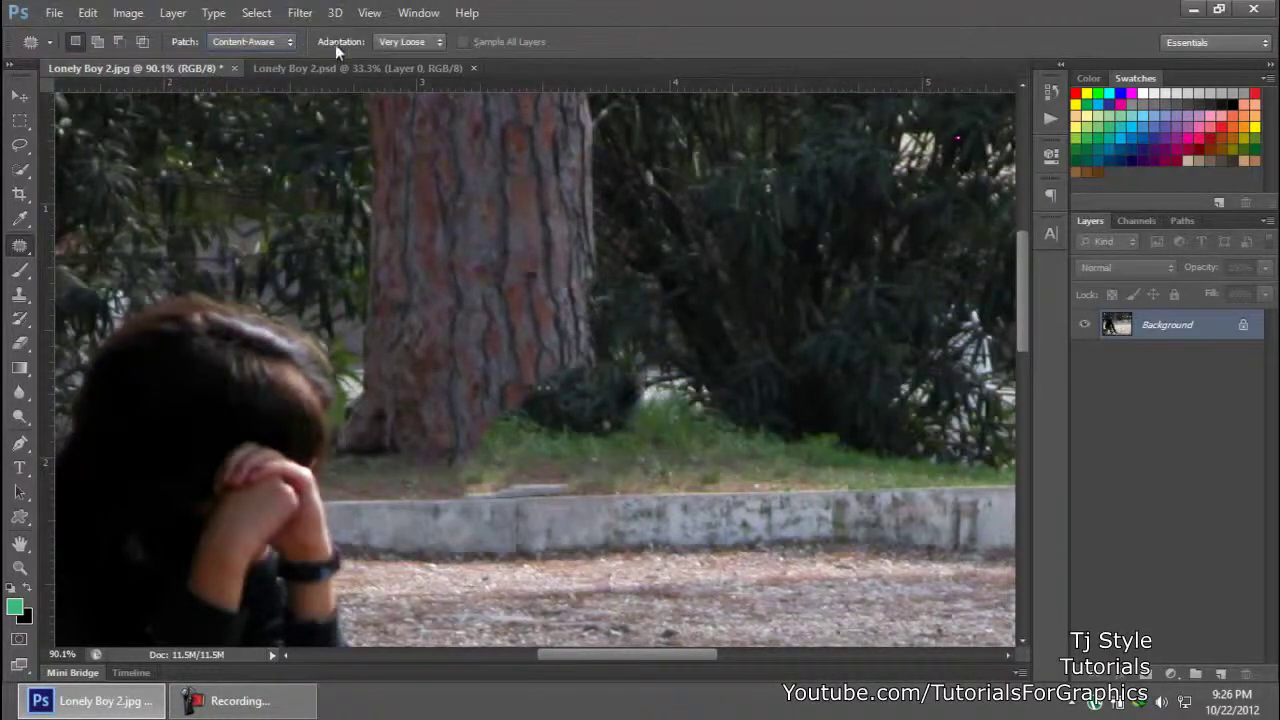
Step: Examine the Patch Tool's adaptation levels from Very Strict to Very Loose, leaving Very Loose selected
click(390, 45)
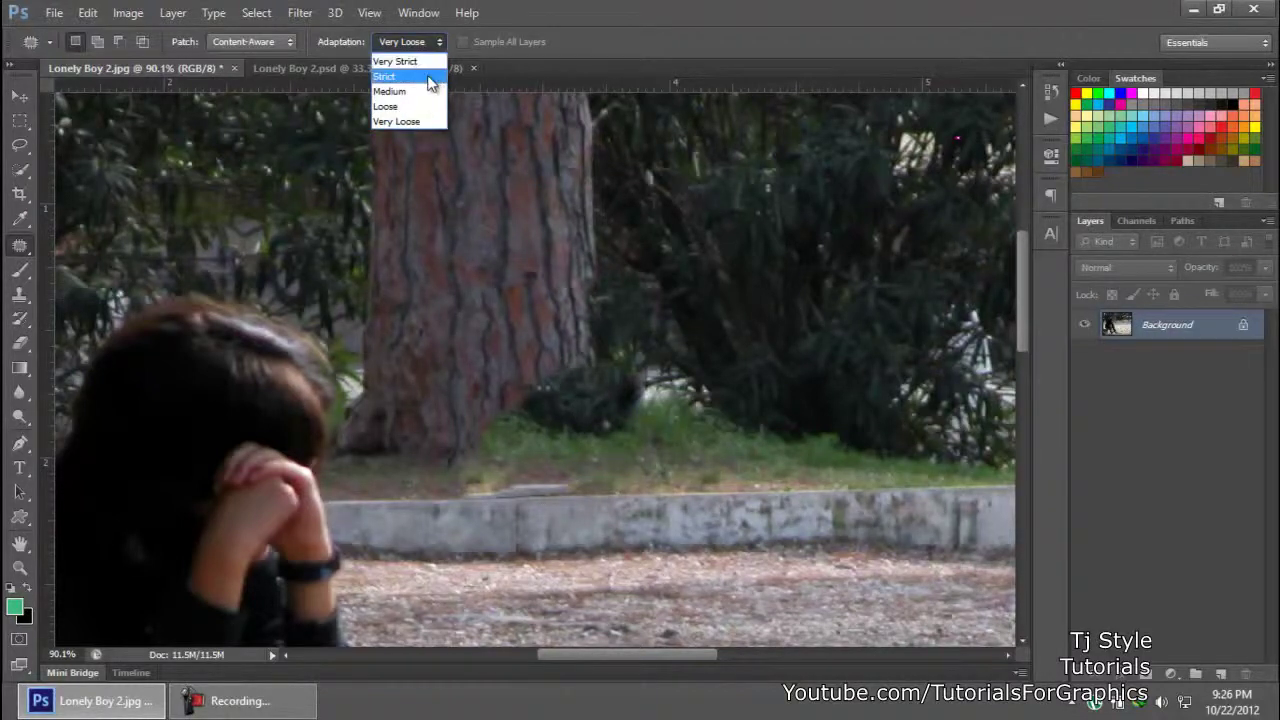
click(420, 122)
click(418, 42)
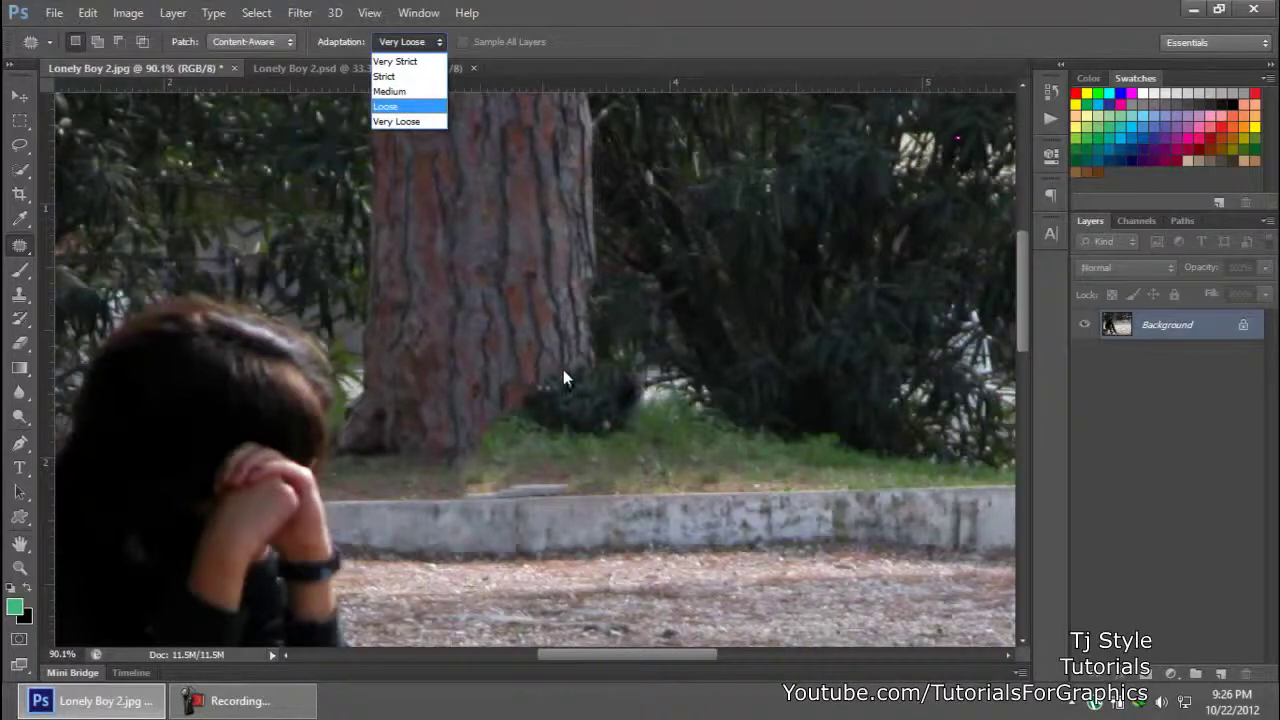
click(619, 296)
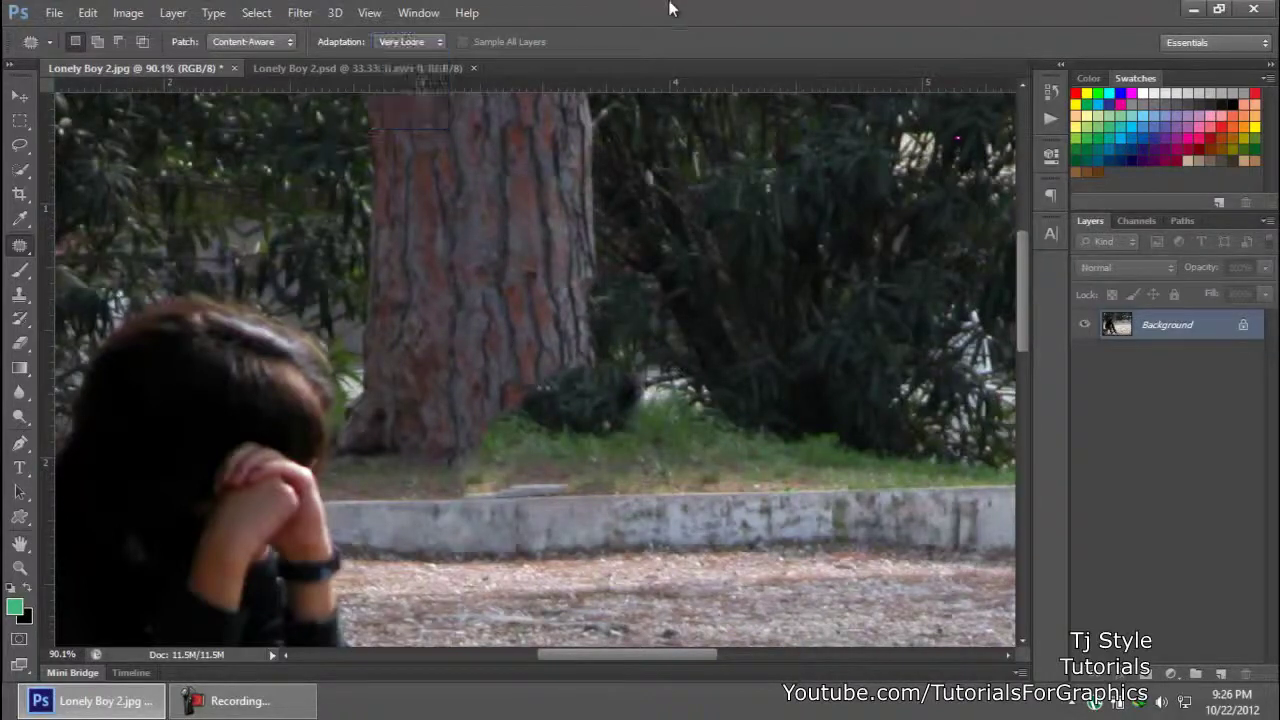
click(418, 42)
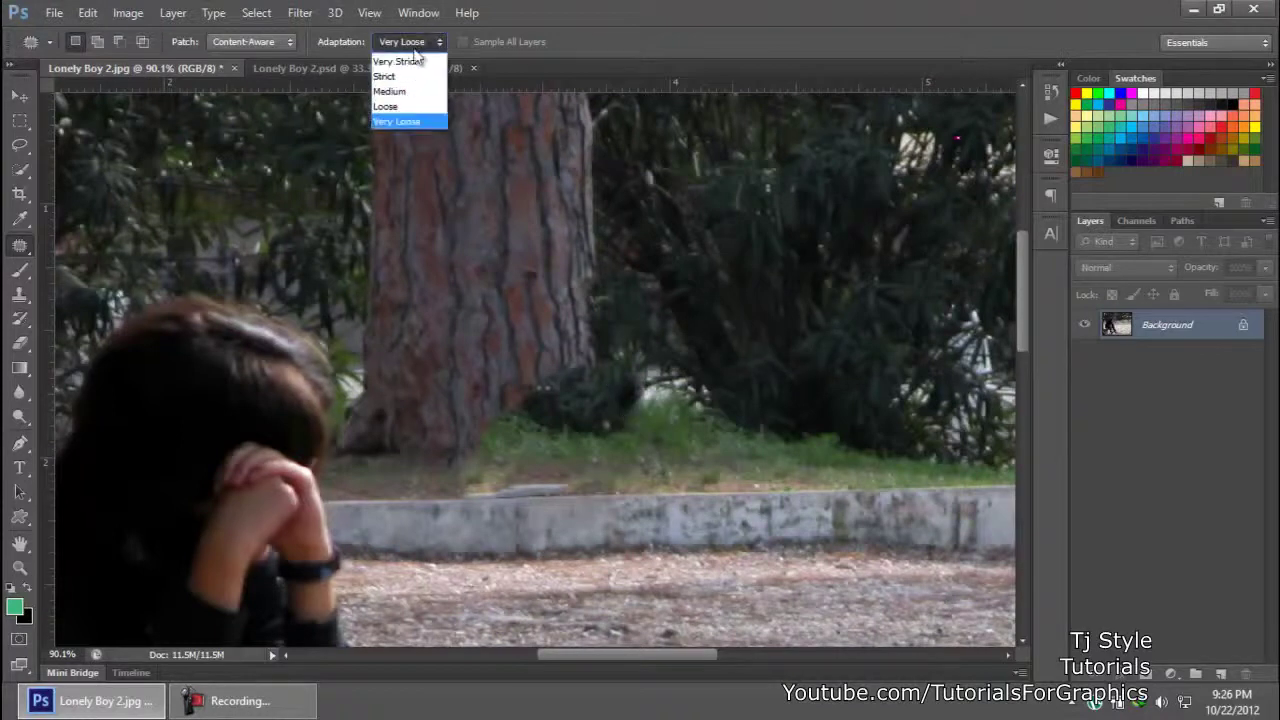
click(398, 61)
click(416, 42)
click(414, 121)
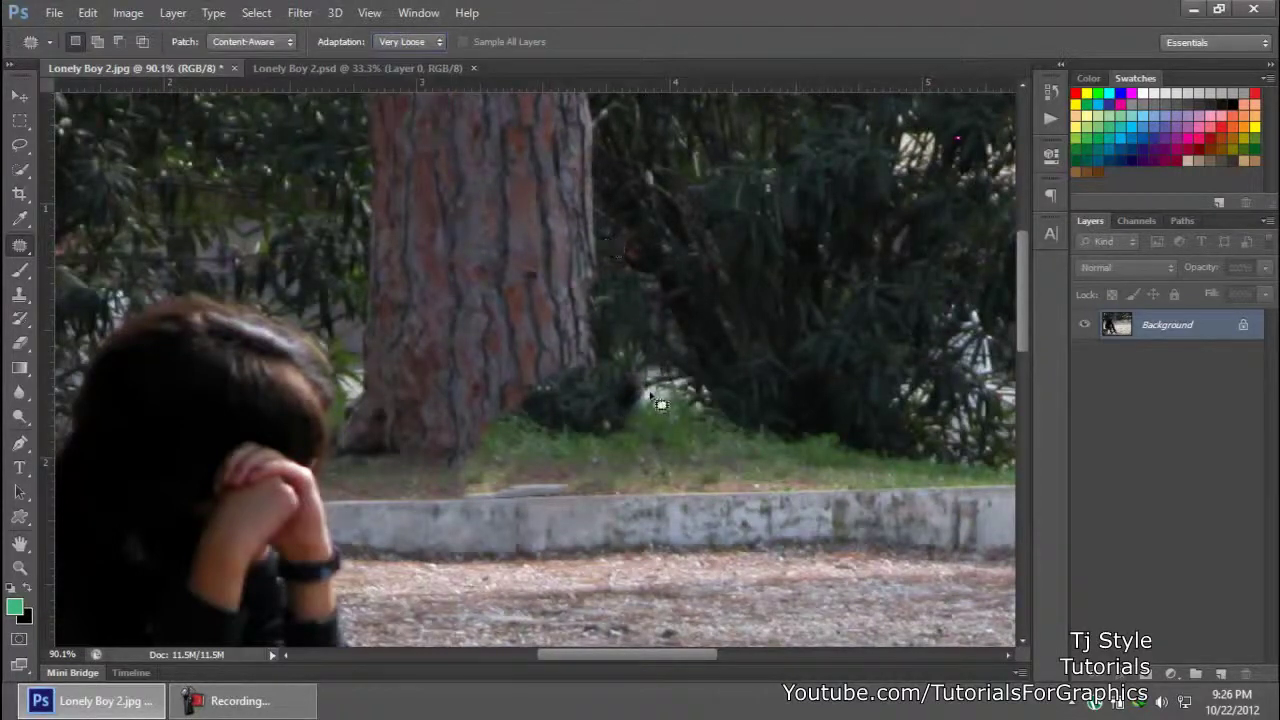
Step: Outline the smeared area where the tree trunk meets the grass and patch it with nearby texture
drag(651, 398, 596, 318)
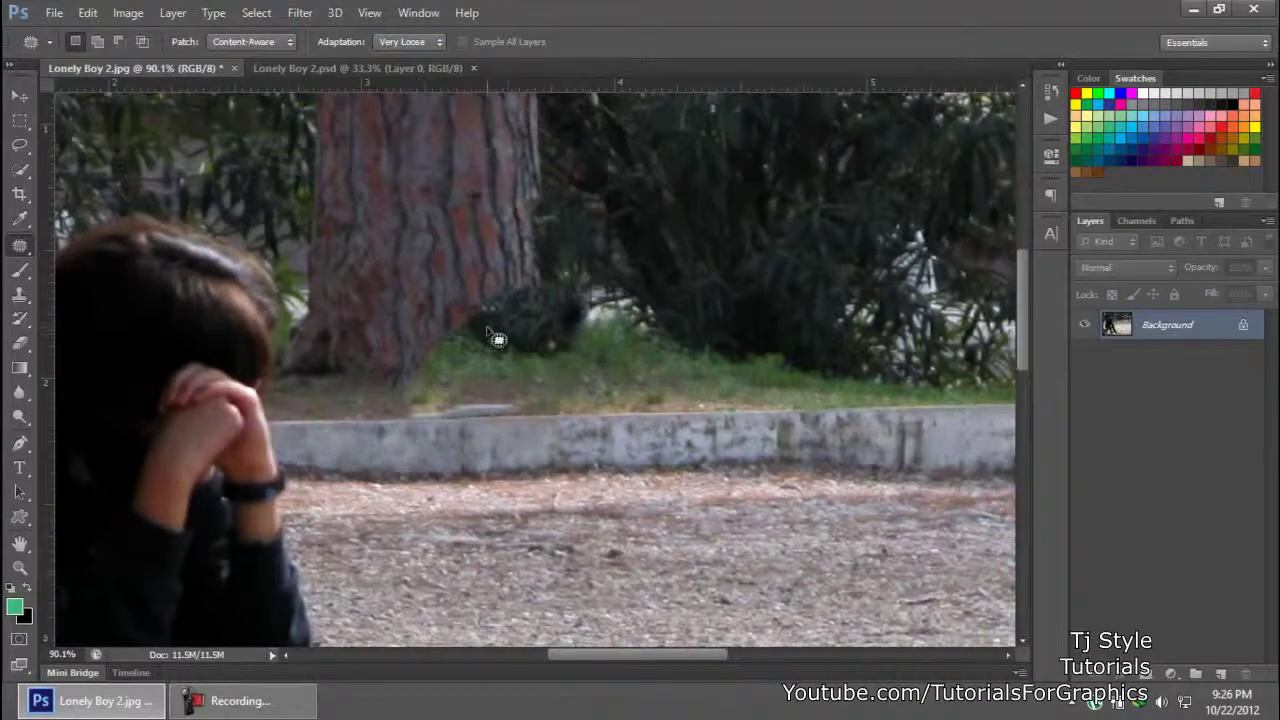
drag(620, 344, 530, 392)
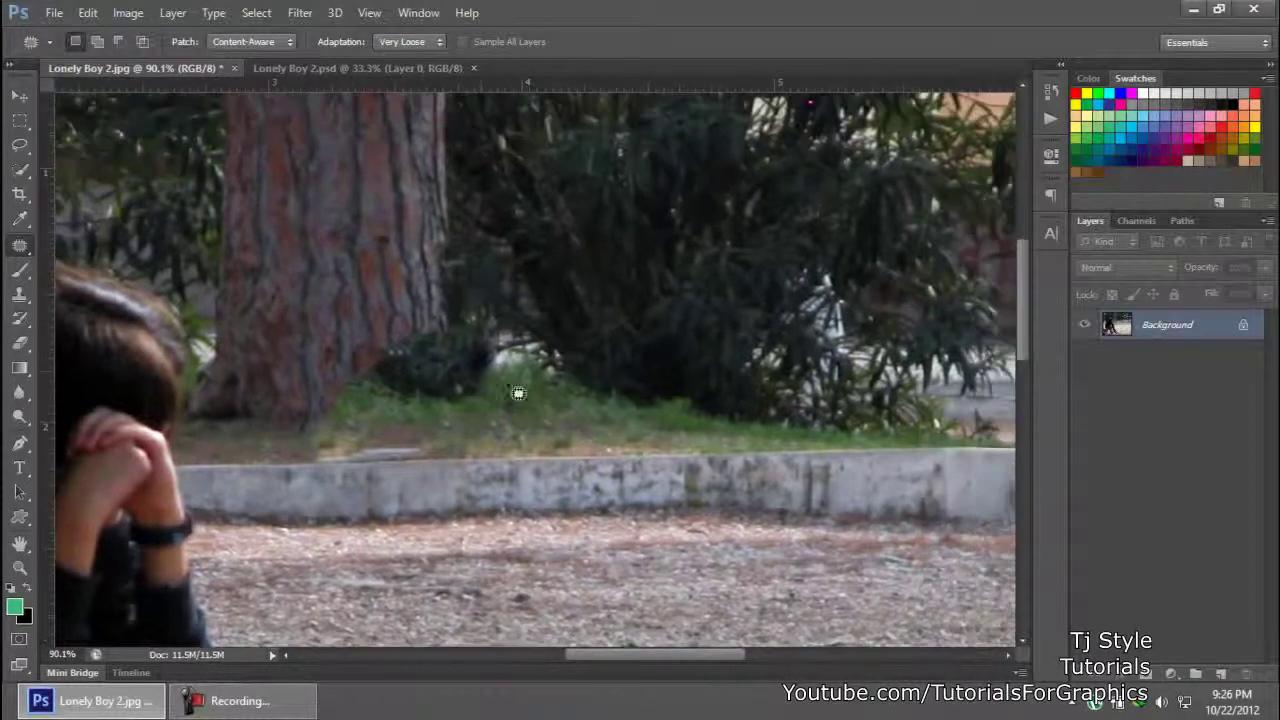
scroll(333, 438, up, 3)
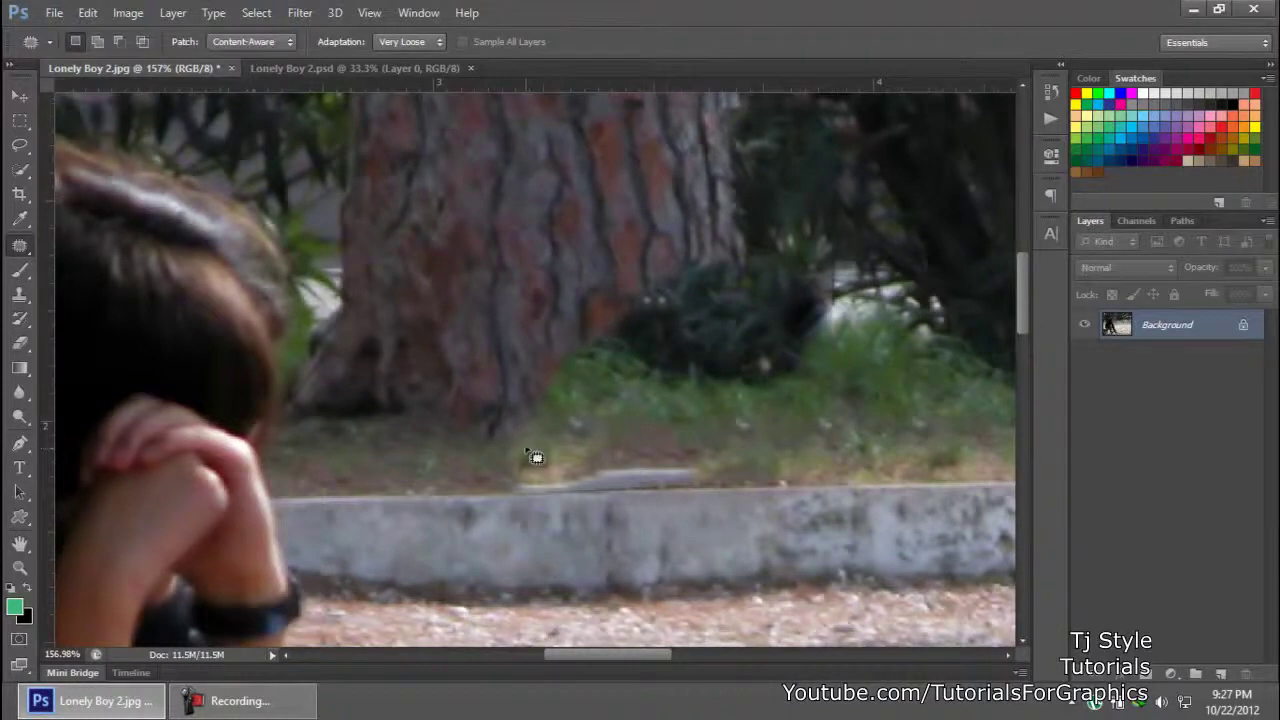
mouse_move(522, 446)
mouse_down()
mouse_move(558, 368)
mouse_move(609, 327)
mouse_move(725, 384)
mouse_move(717, 432)
mouse_move(588, 475)
mouse_move(530, 446)
mouse_up()
scroll(617, 437, down, 1)
drag(624, 437, 585, 426)
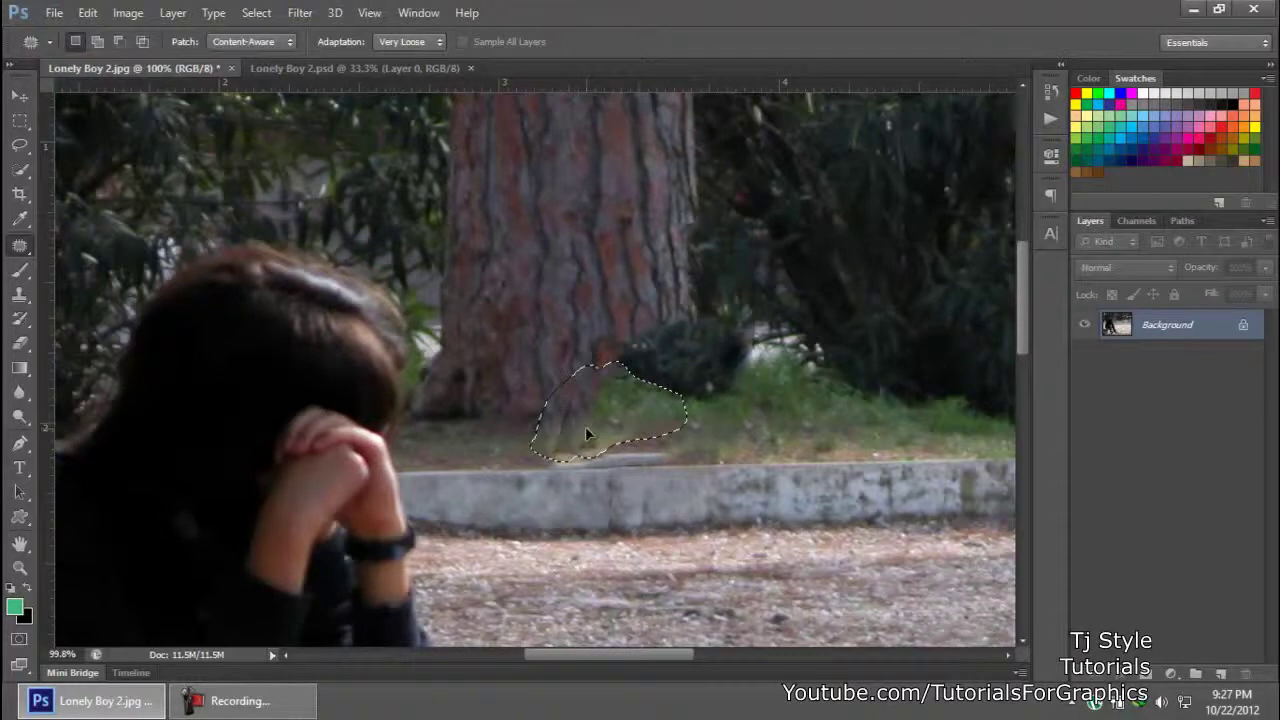
Step: Patch away the leftover grey stone sliver between the grass and the curb, and deselect the area
scroll(762, 460, up, 3)
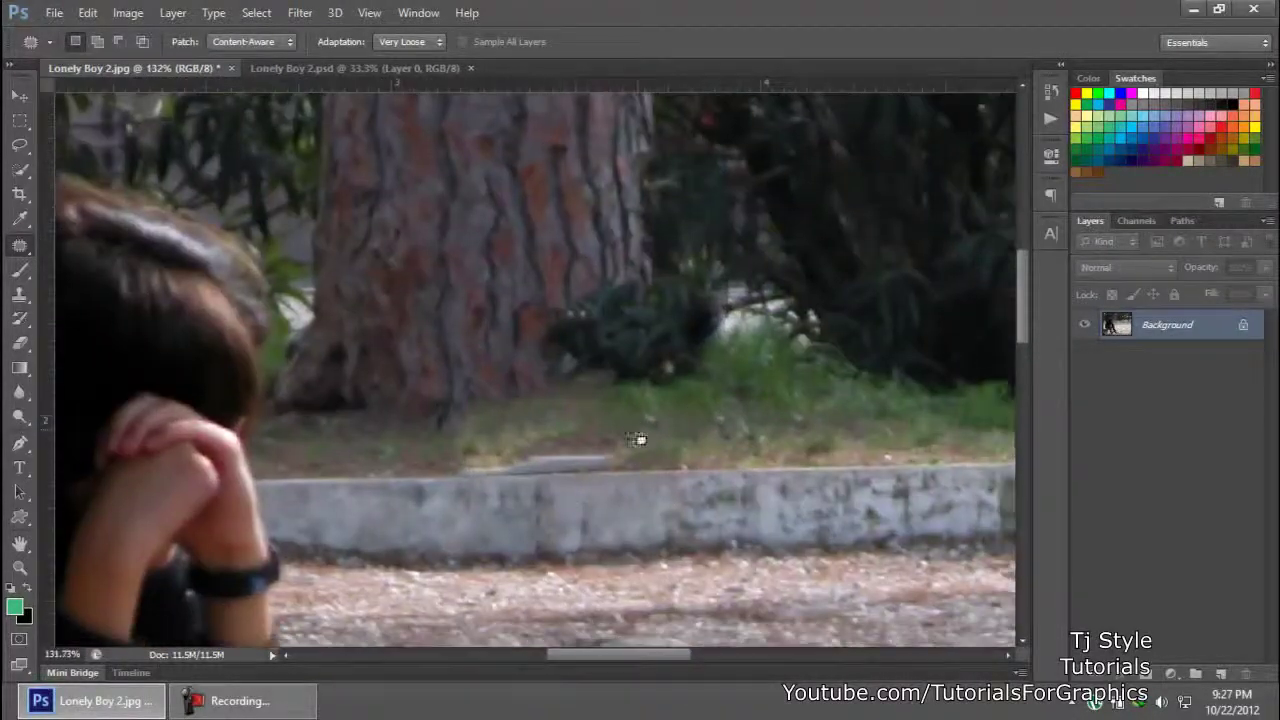
mouse_move(476, 443)
mouse_down()
mouse_move(467, 484)
mouse_move(566, 486)
mouse_move(629, 466)
mouse_move(508, 467)
mouse_move(470, 452)
mouse_up()
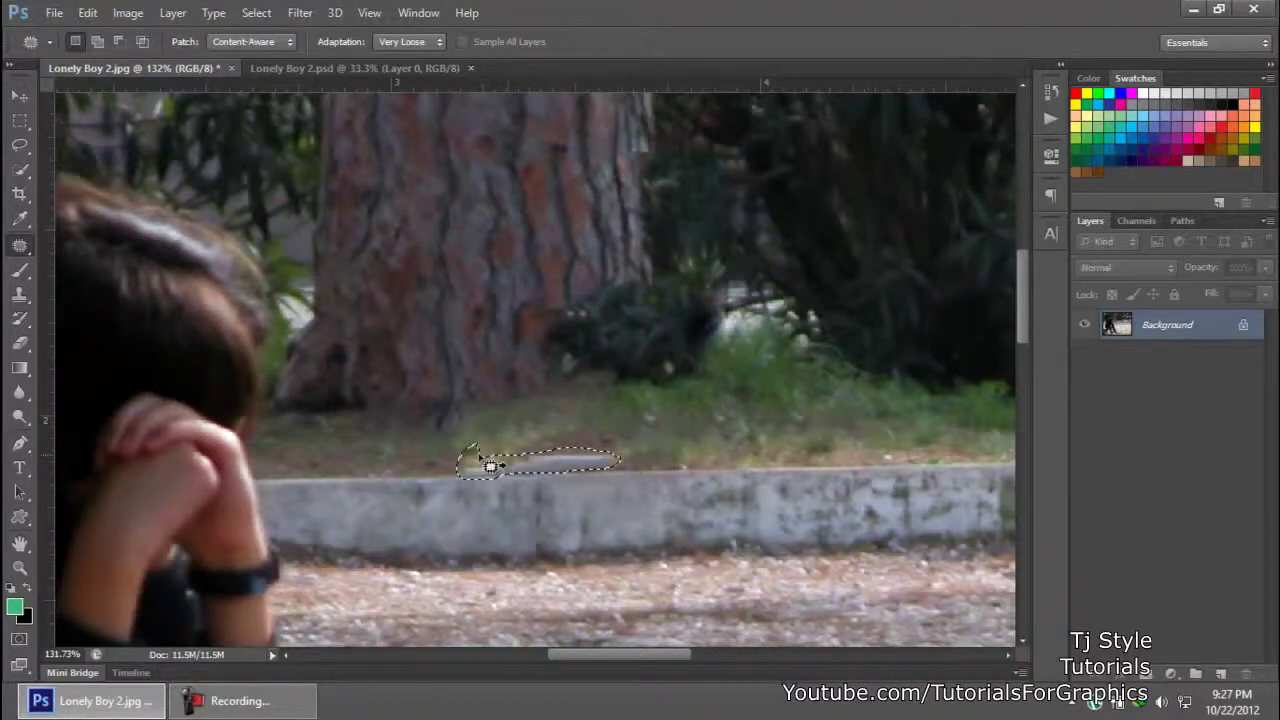
key(ctrl+d)
Step: Switch the Patch Tool's mode to Normal for retouching the trunk edge beside the bushes
scroll(700, 434, up, 1)
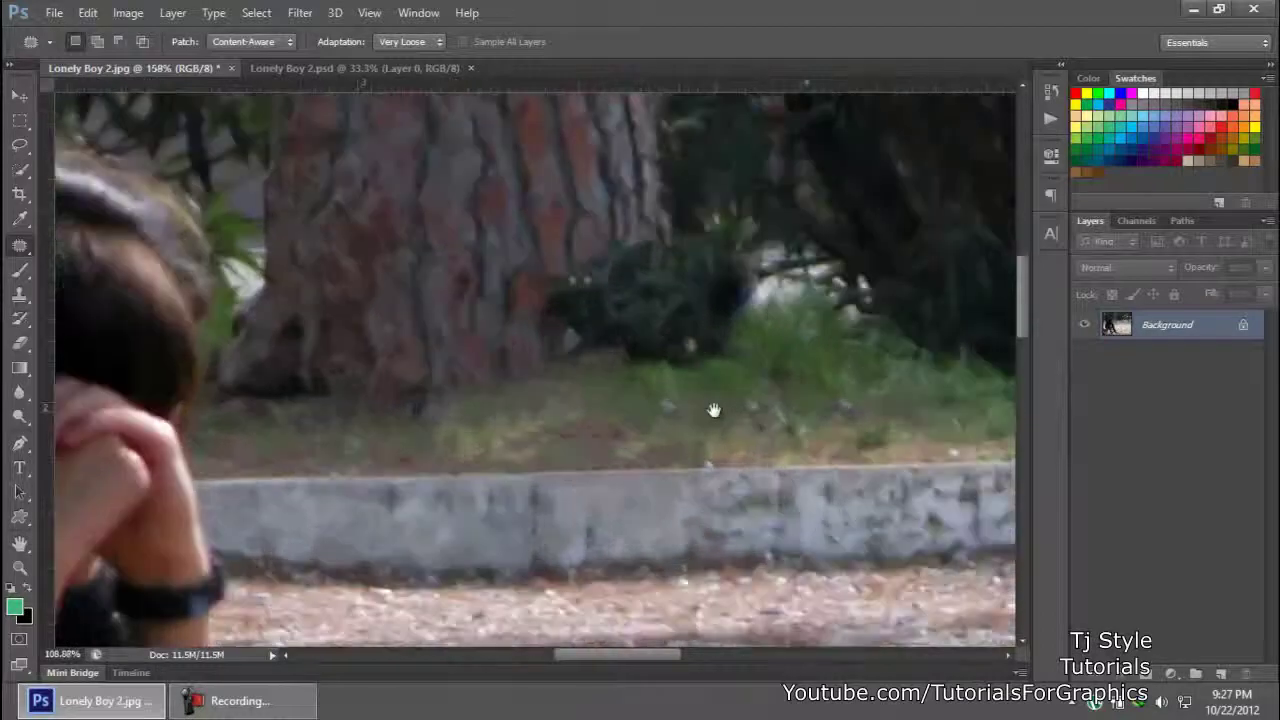
drag(714, 410, 601, 383)
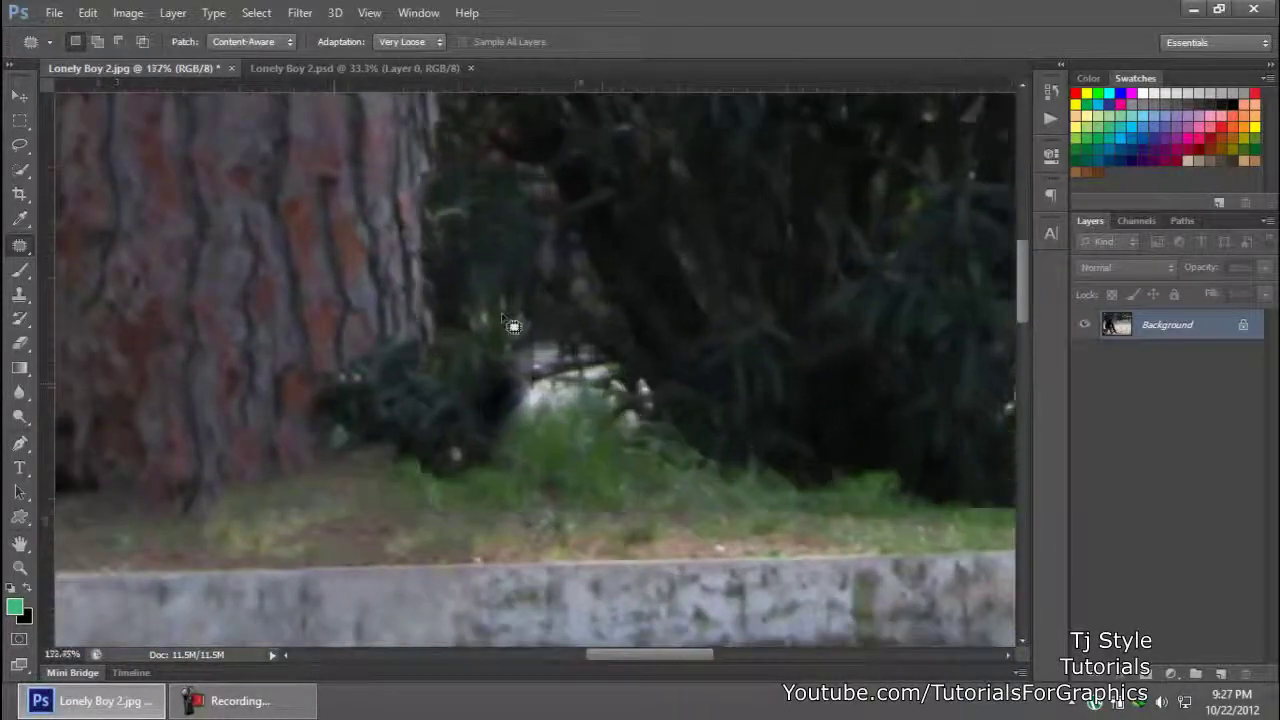
scroll(535, 358, up, 1)
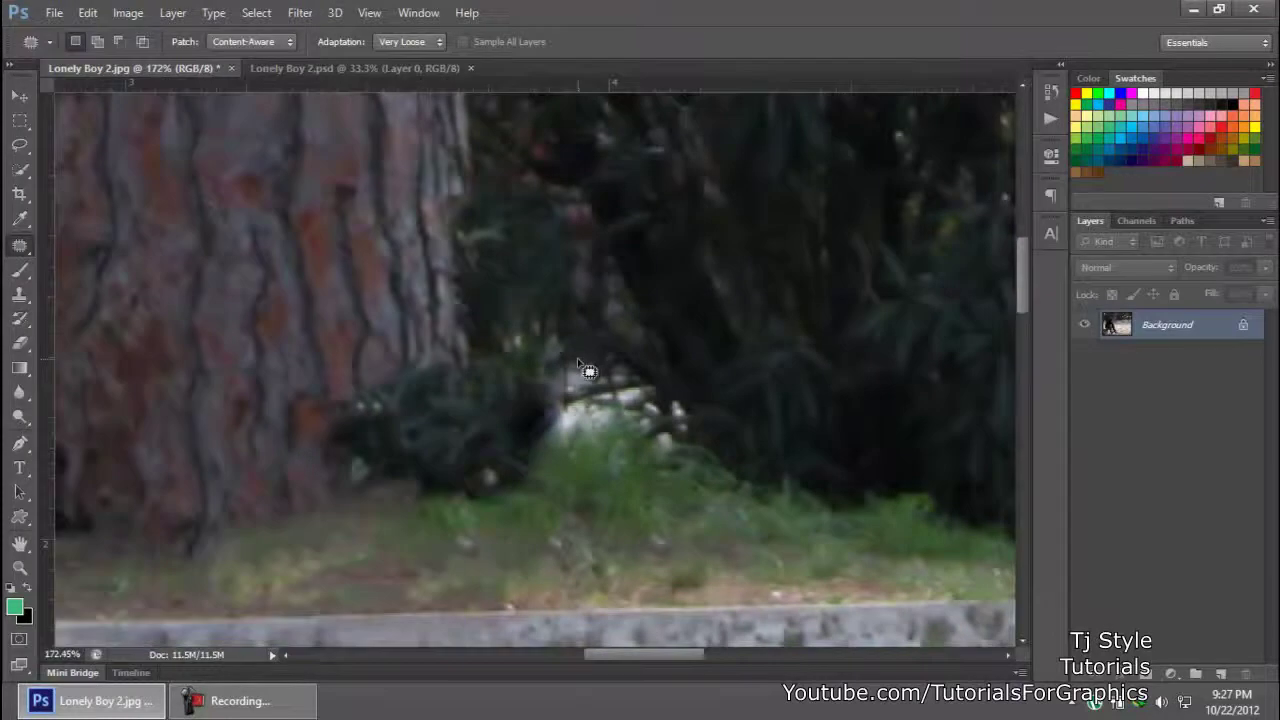
scroll(588, 372, up, 2)
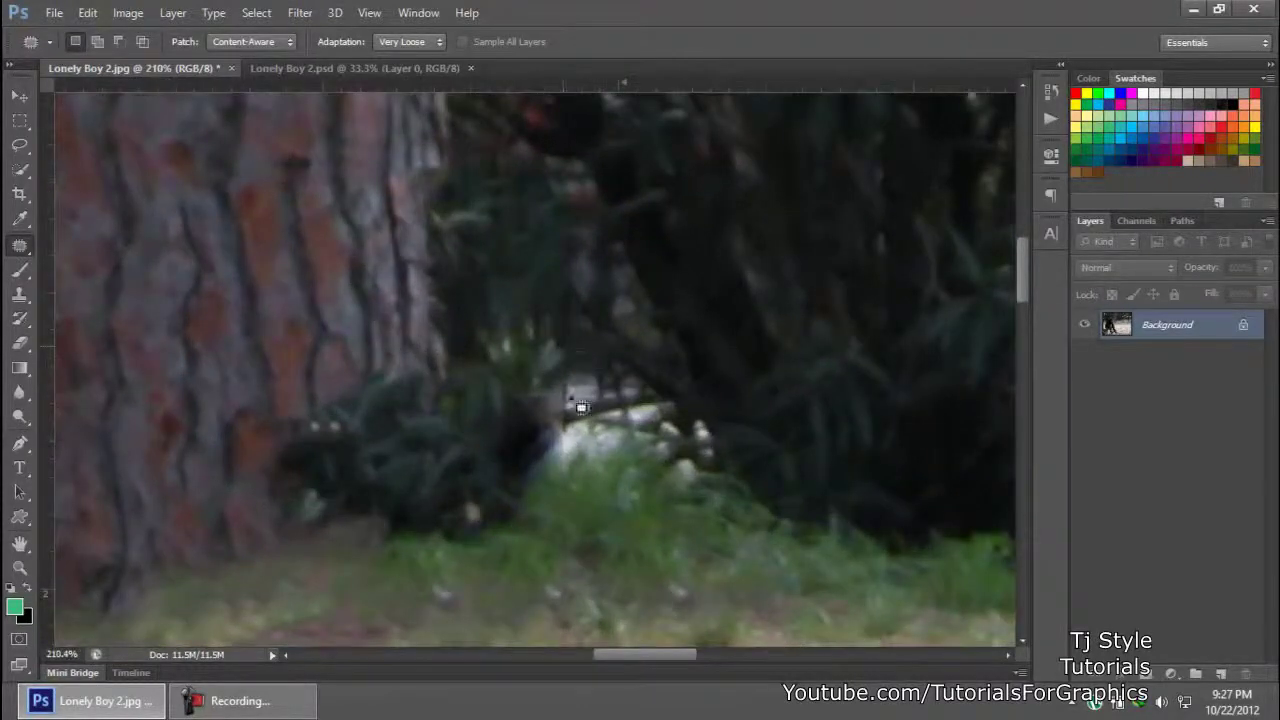
scroll(565, 350, down, 5)
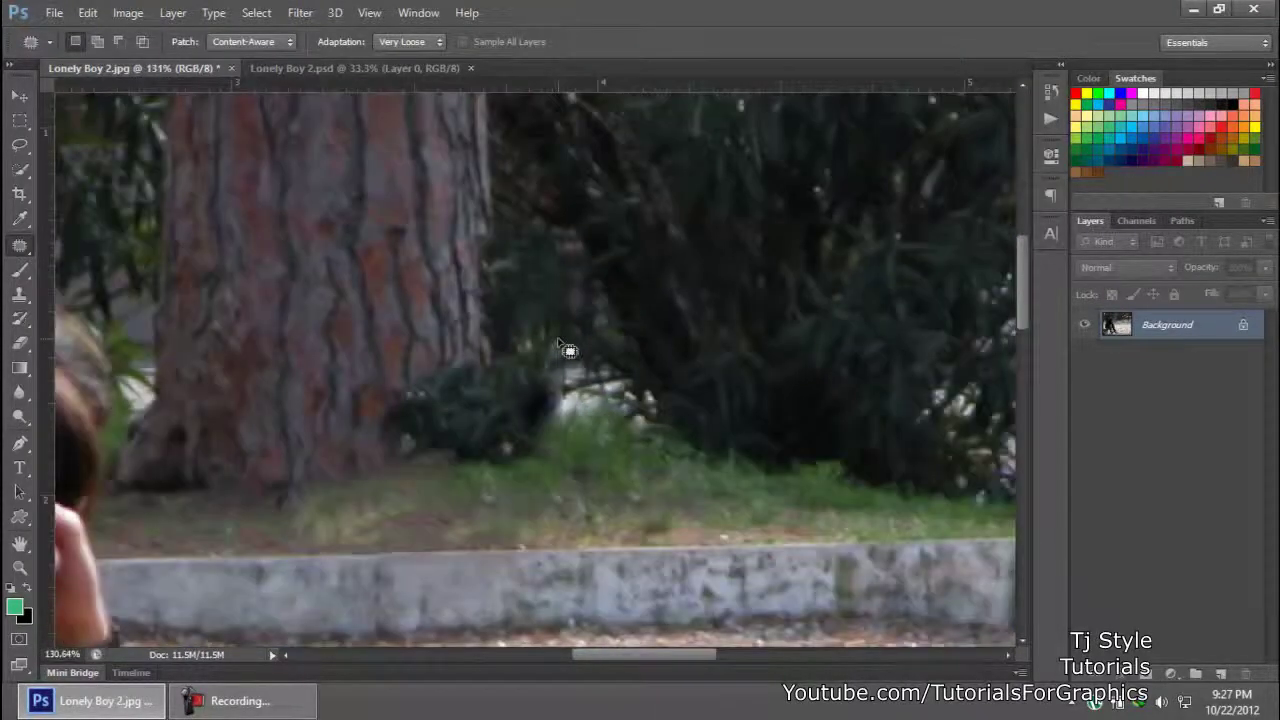
scroll(486, 220, up, 5)
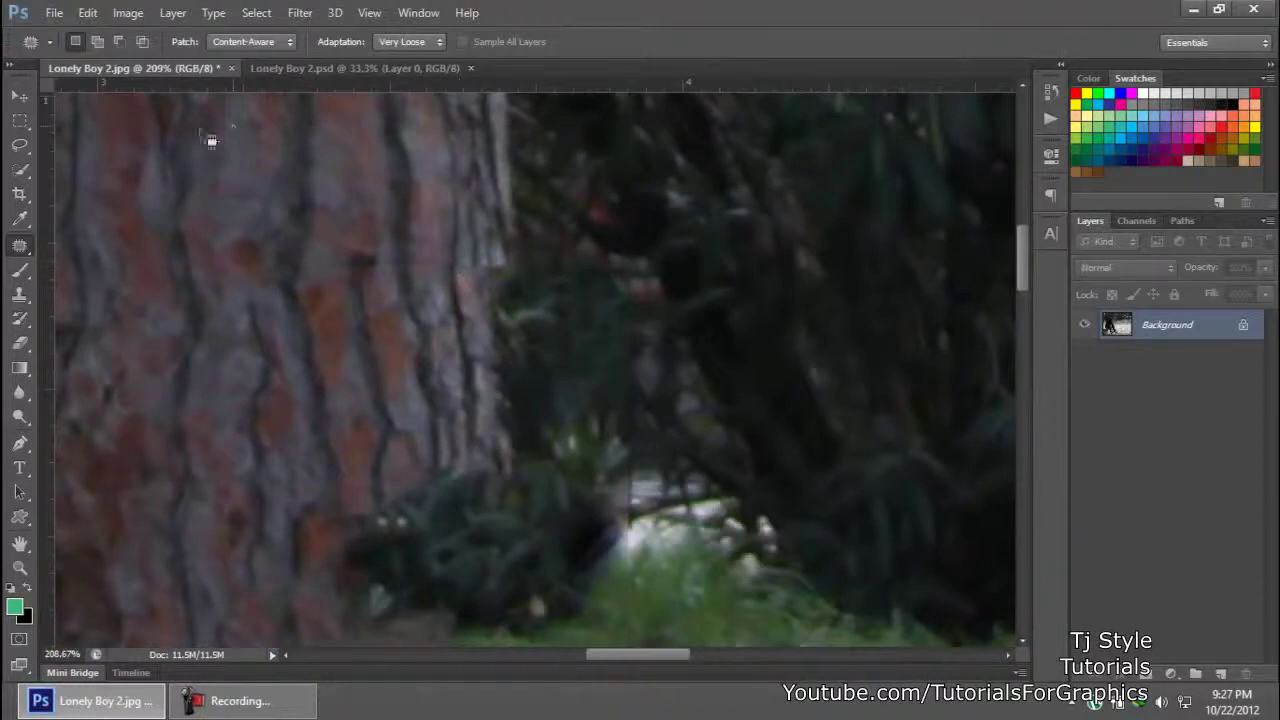
click(229, 50)
click(235, 57)
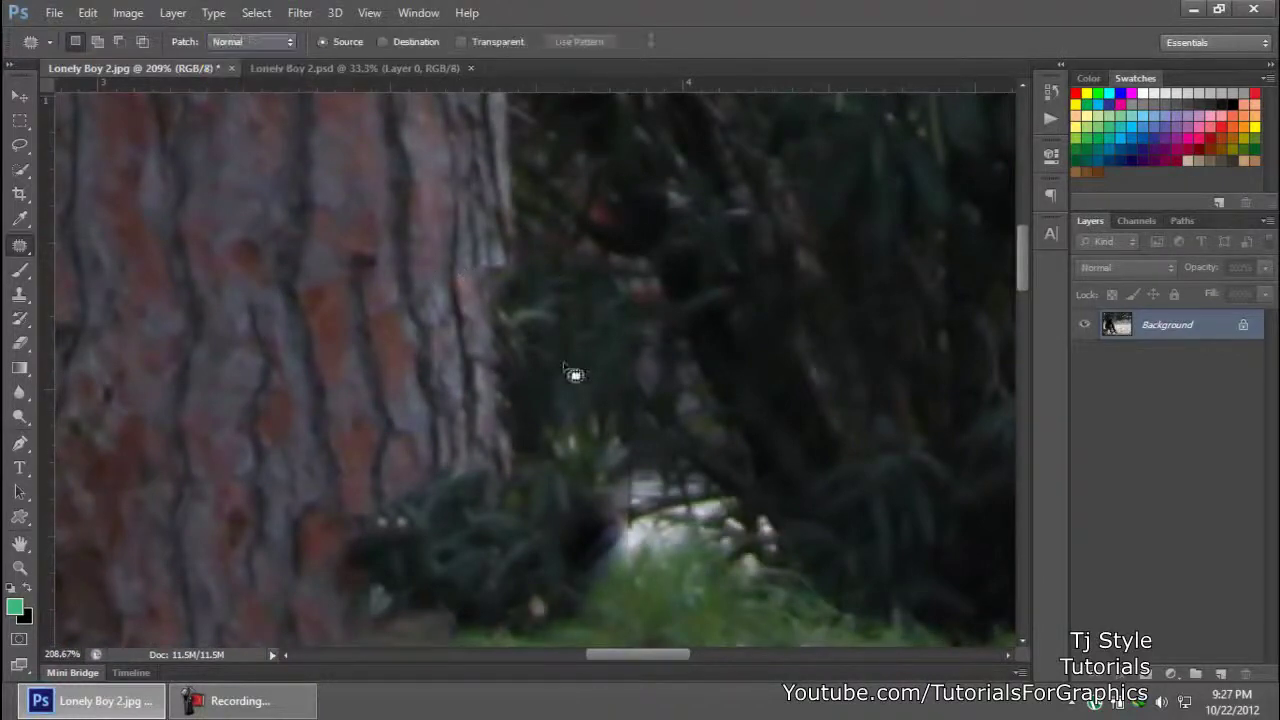
Step: Outline the jagged notch on the tree trunk's edge beside the bushes, patch it, and deselect the area
mouse_move(441, 287)
mouse_down()
mouse_move(566, 297)
mouse_move(634, 286)
mouse_move(521, 259)
mouse_move(423, 260)
mouse_move(329, 283)
mouse_move(431, 314)
mouse_move(466, 287)
mouse_up()
key(ctrl+d)
scroll(552, 302, left, 2)
mouse_move(510, 287)
mouse_down()
mouse_move(662, 293)
mouse_move(642, 268)
mouse_move(514, 285)
mouse_up()
drag(608, 284, 670, 240)
click(768, 342)
drag(778, 350, 386, 337)
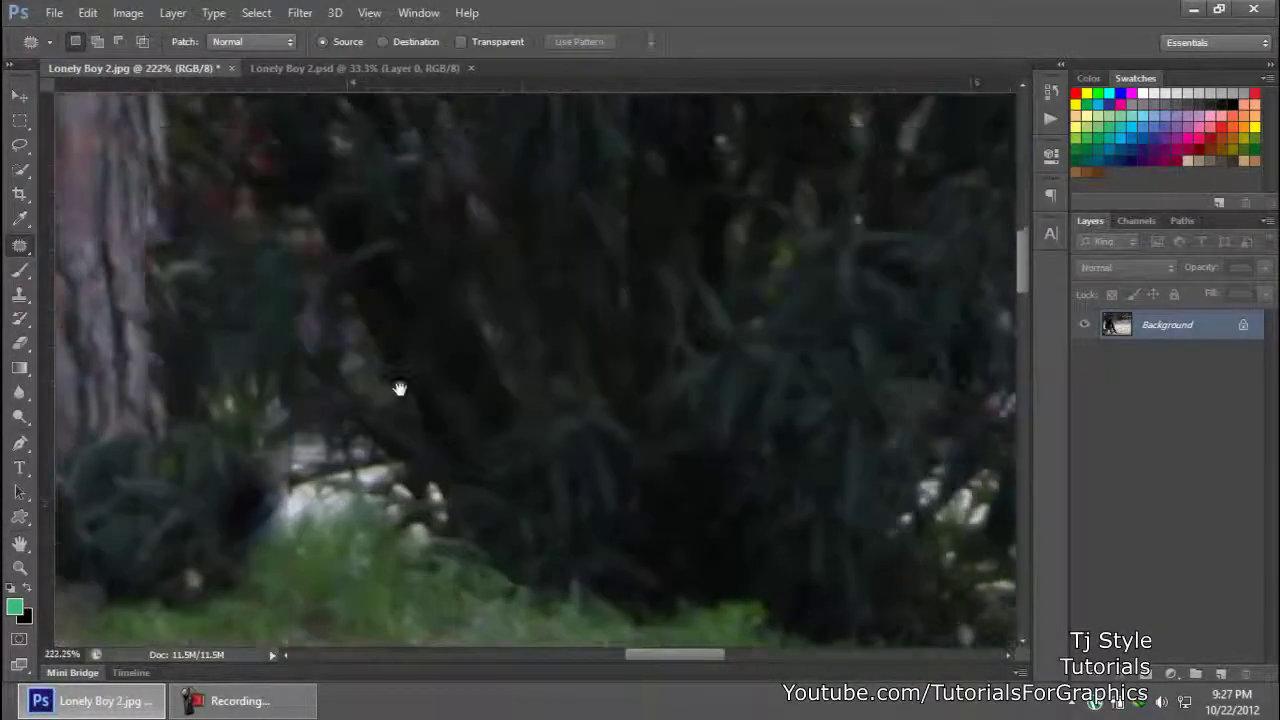
Step: Try to patch the dark blurred spot between the small bush and the bright gap, and undo that patch
drag(399, 388, 540, 200)
mouse_move(418, 260)
mouse_down()
mouse_move(396, 330)
mouse_move(431, 389)
mouse_move(460, 384)
mouse_move(430, 240)
mouse_up()
drag(415, 298, 485, 233)
scroll(549, 336, down, 4)
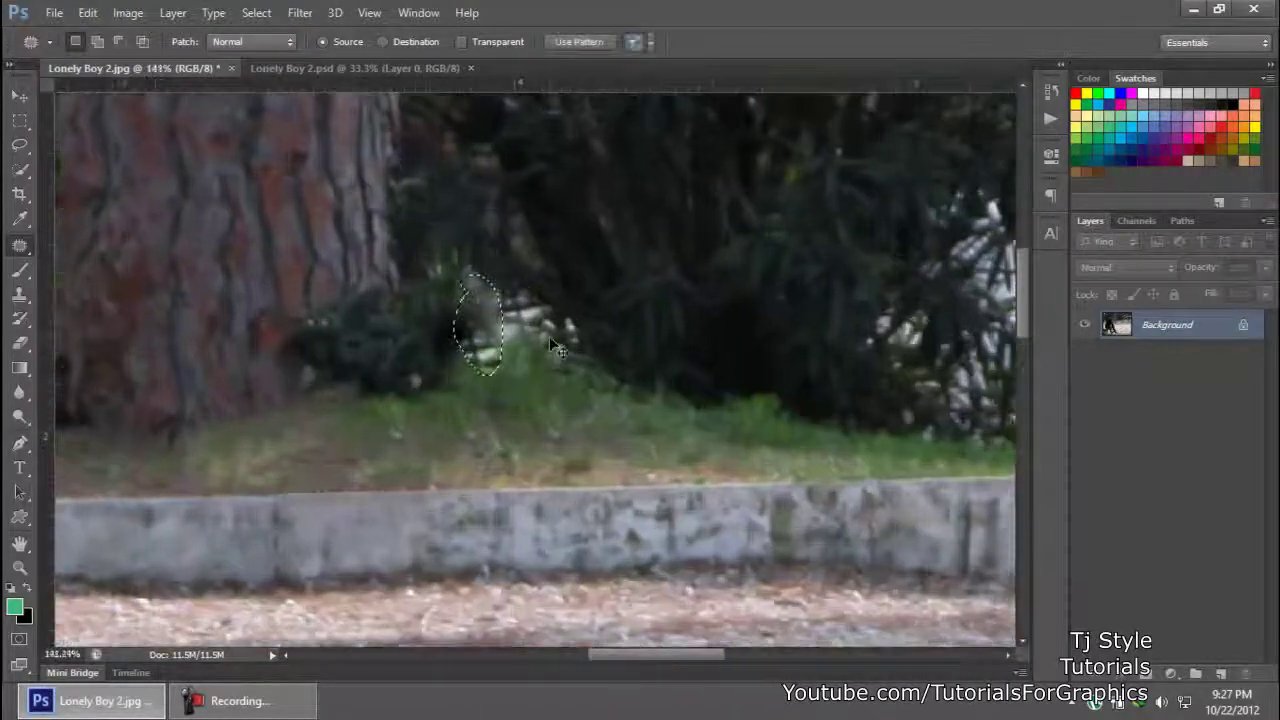
key(ctrl+z)
click(574, 351)
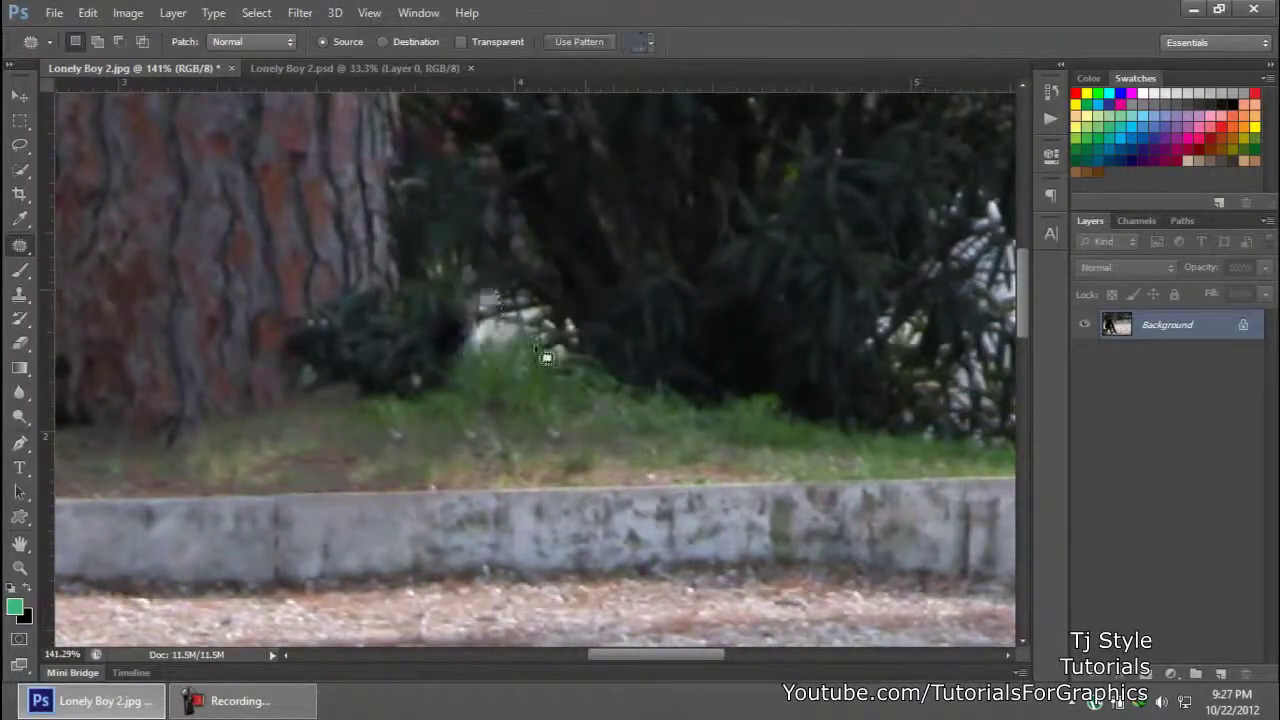
click(300, 701)
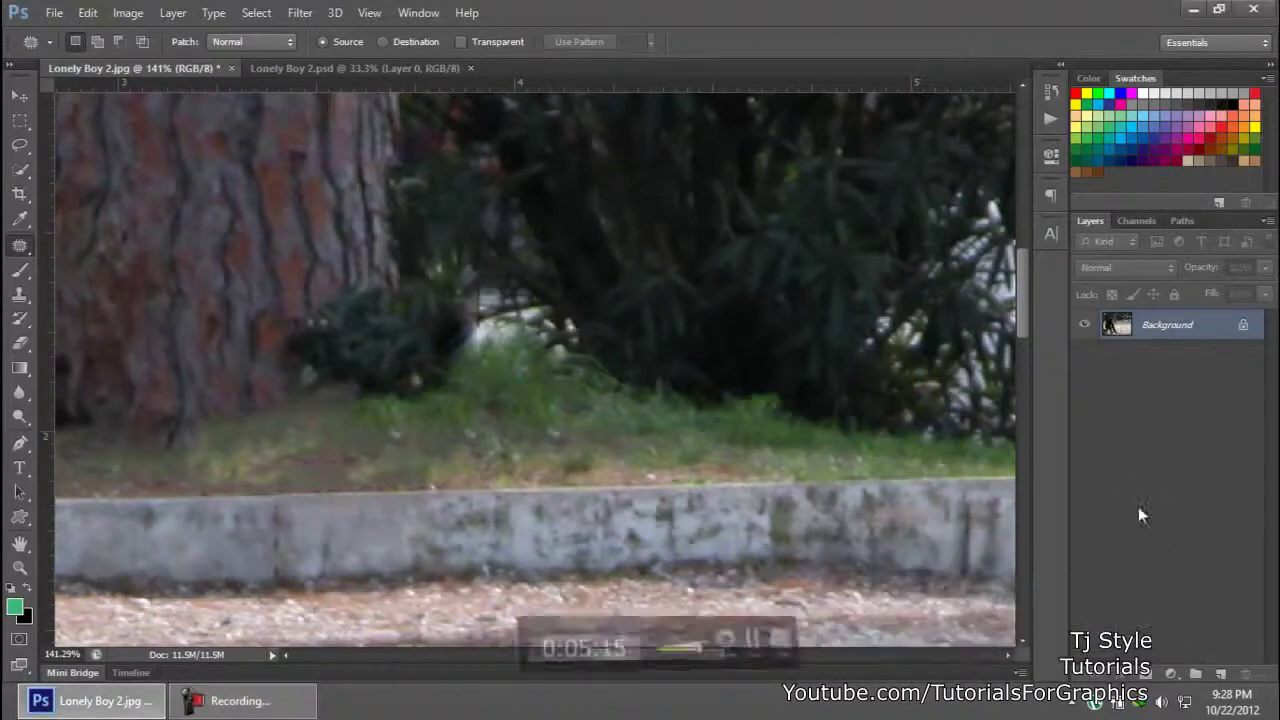
scroll(870, 365, down, 3)
scroll(905, 395, down, 2)
scroll(650, 300, down, 2)
click(54, 13)
click(72, 48)
click(420, 343)
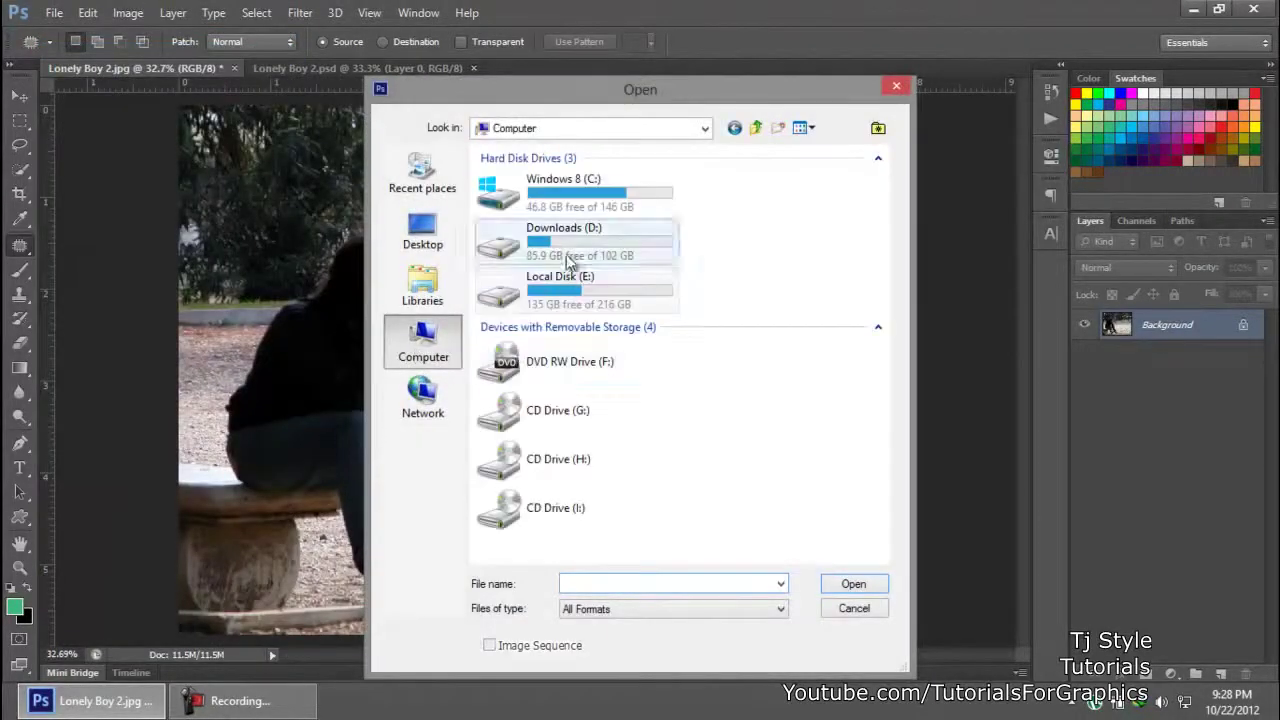
double_click(563, 285)
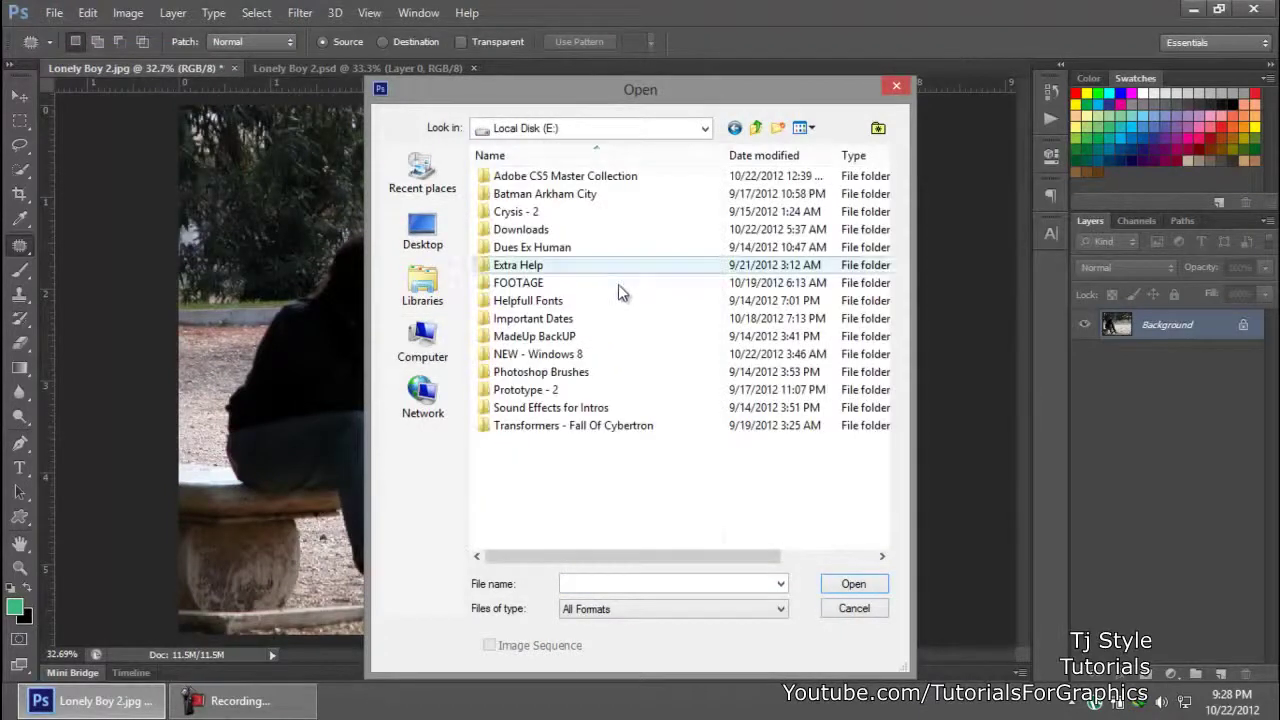
click(893, 88)
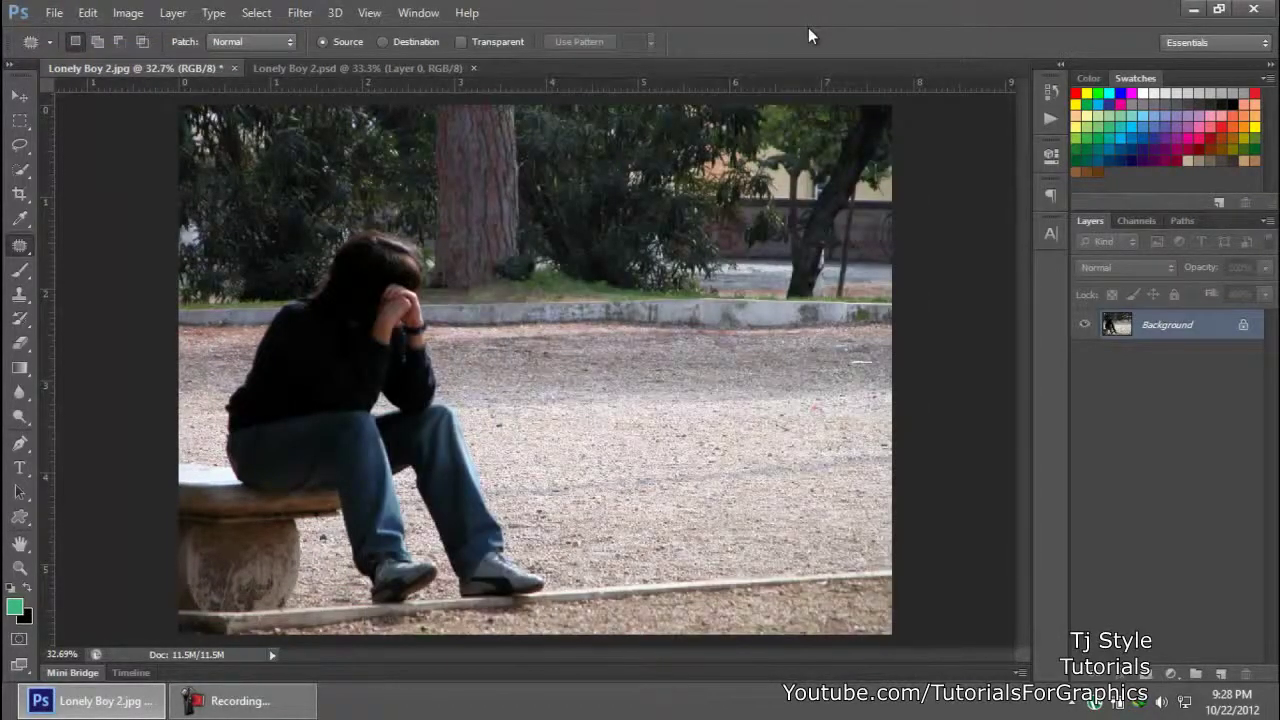
click(260, 700)
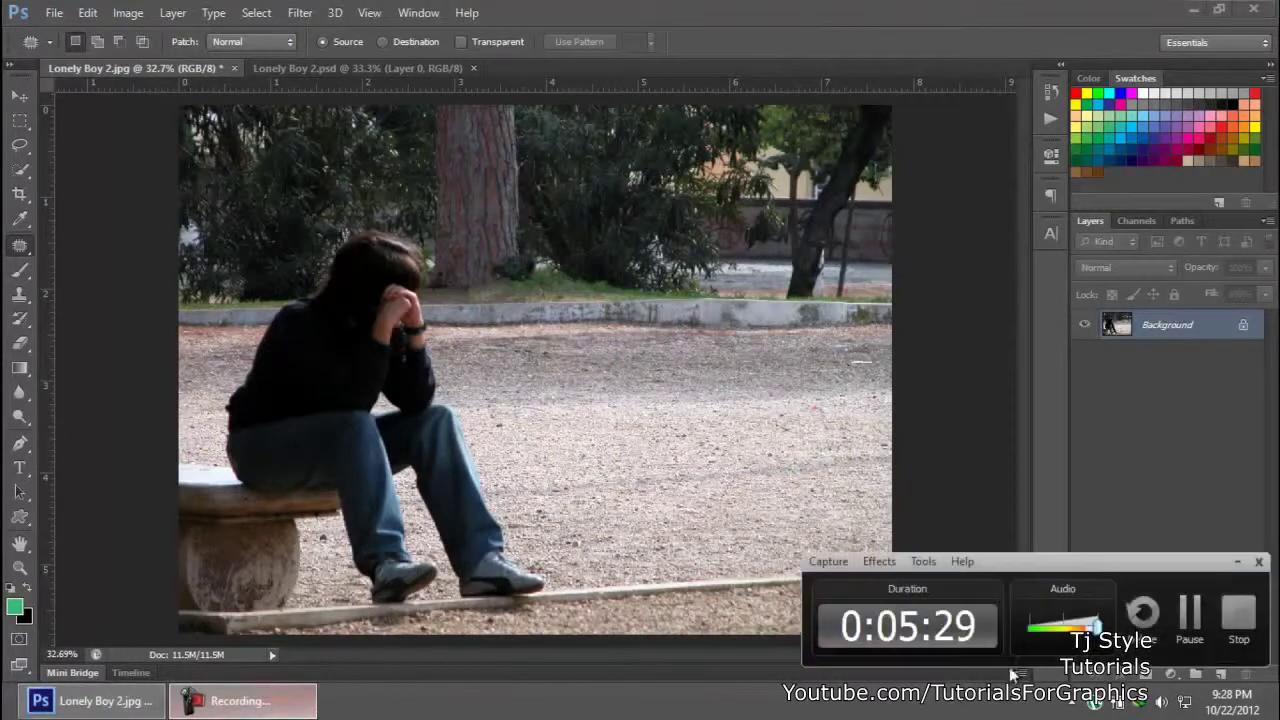
click(1189, 614)
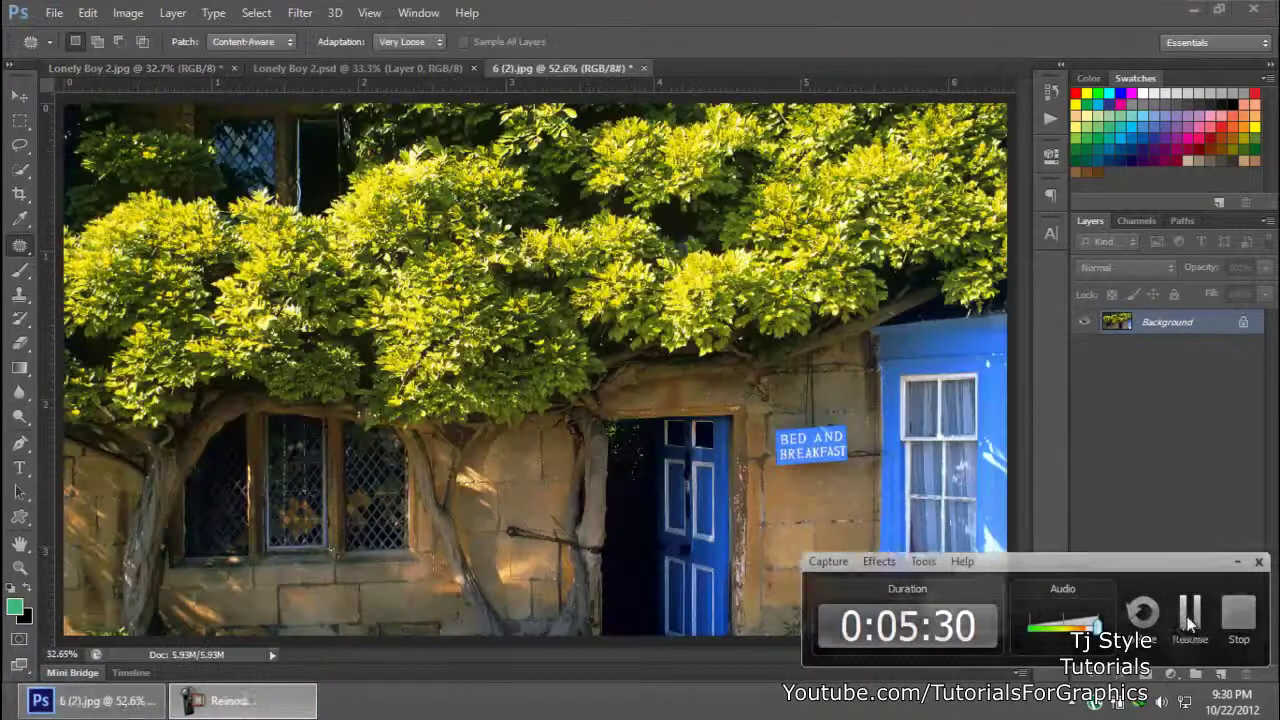
Step: Outline the black chain between the stone wall and the tree trunk beside the door, patch it with clean stone, and deselect the area
click(1189, 618)
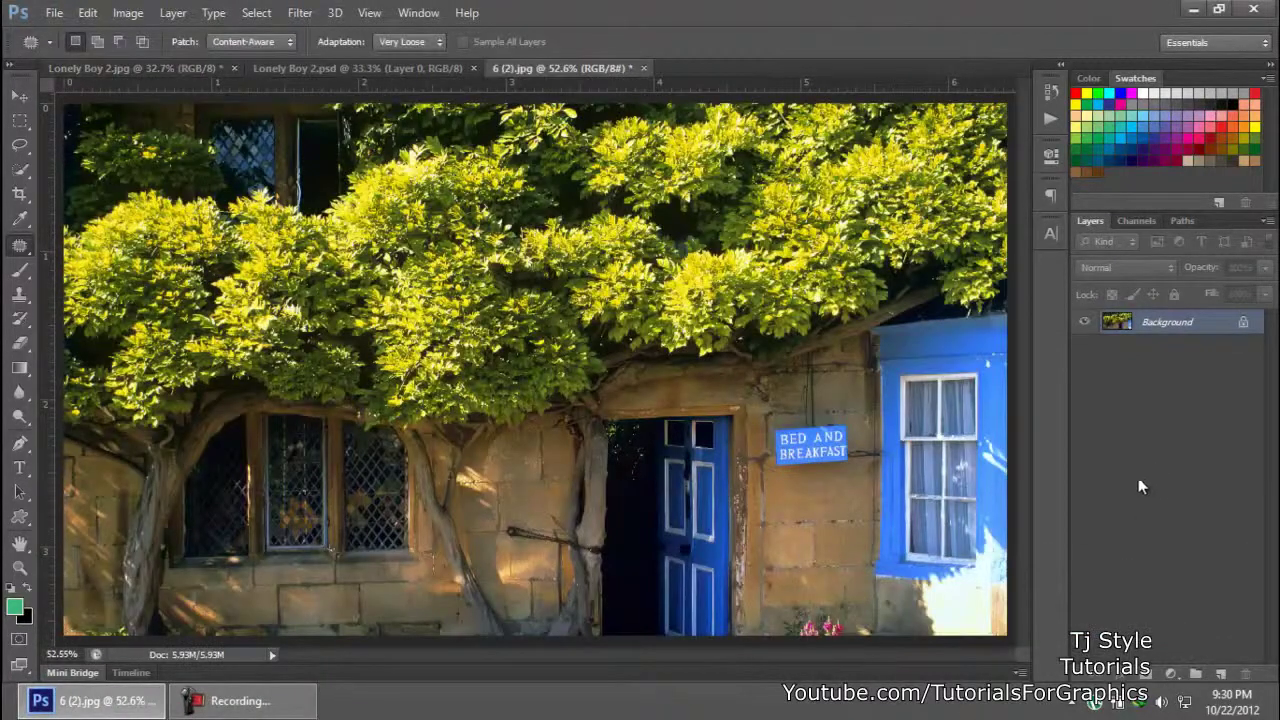
scroll(598, 565, up, 3)
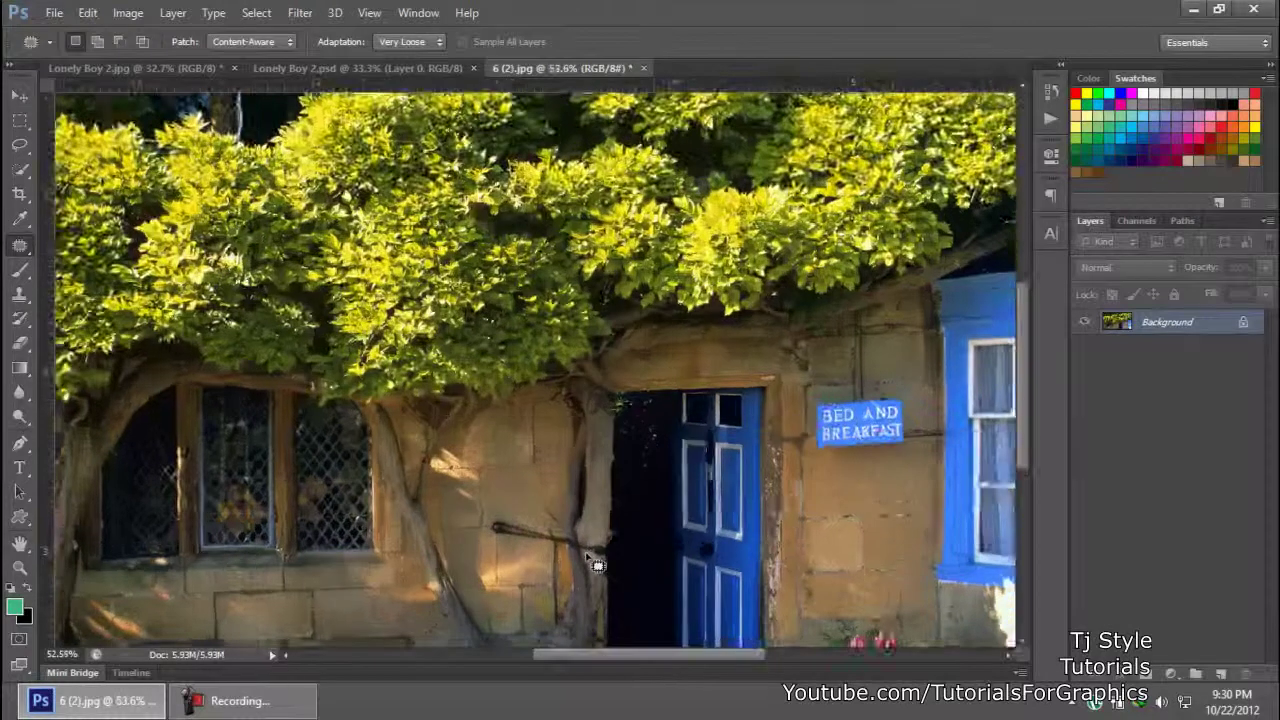
scroll(598, 565, down, 2)
scroll(598, 565, up, 5)
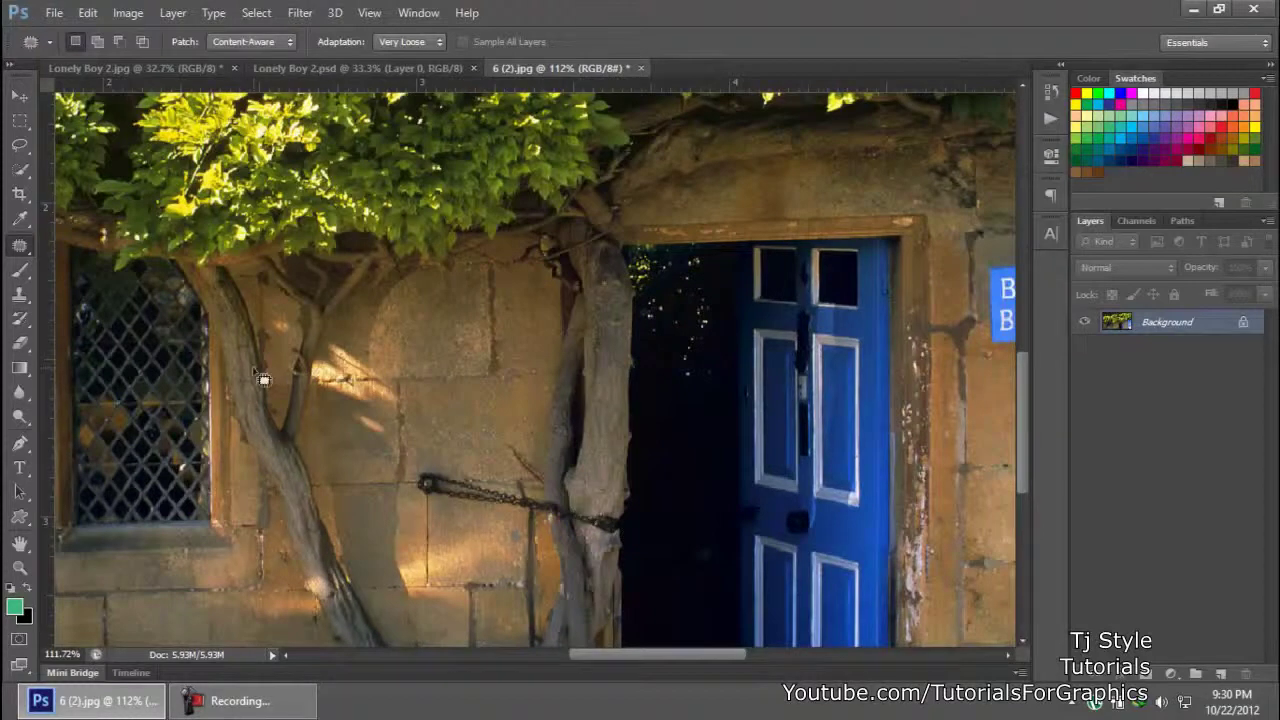
mouse_move(430, 501)
mouse_down()
mouse_move(632, 542)
mouse_move(631, 528)
mouse_move(584, 510)
mouse_move(423, 480)
mouse_move(423, 499)
mouse_move(467, 500)
mouse_up()
key(ctrl+z)
drag(508, 506, 496, 456)
key(ctrl+d)
scroll(510, 525, down, 4)
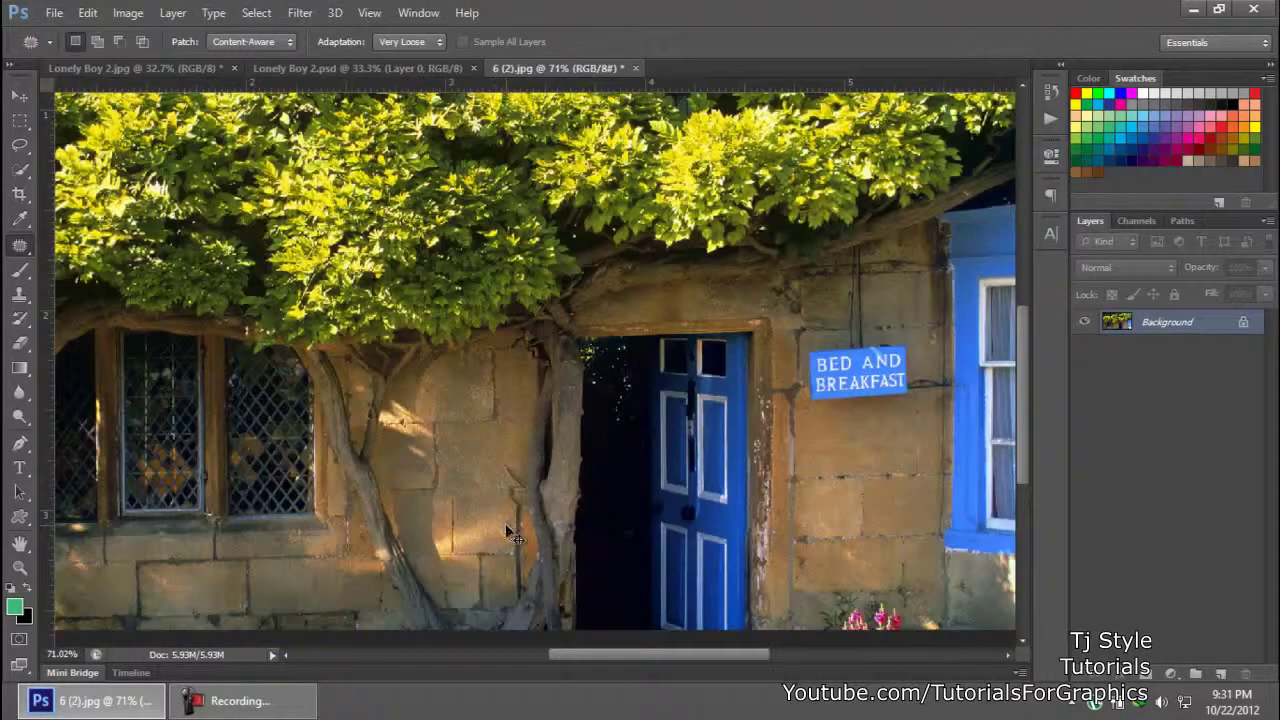
scroll(505, 523, down, 2)
click(276, 710)
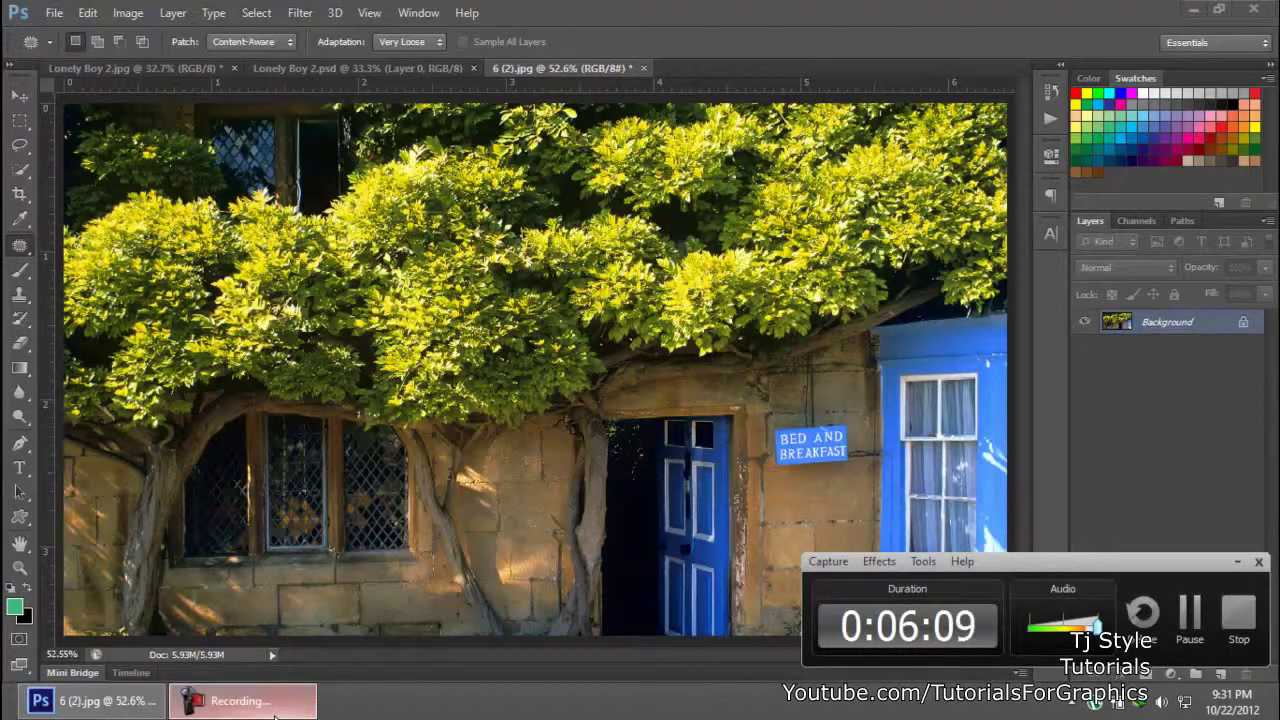
click(88, 12)
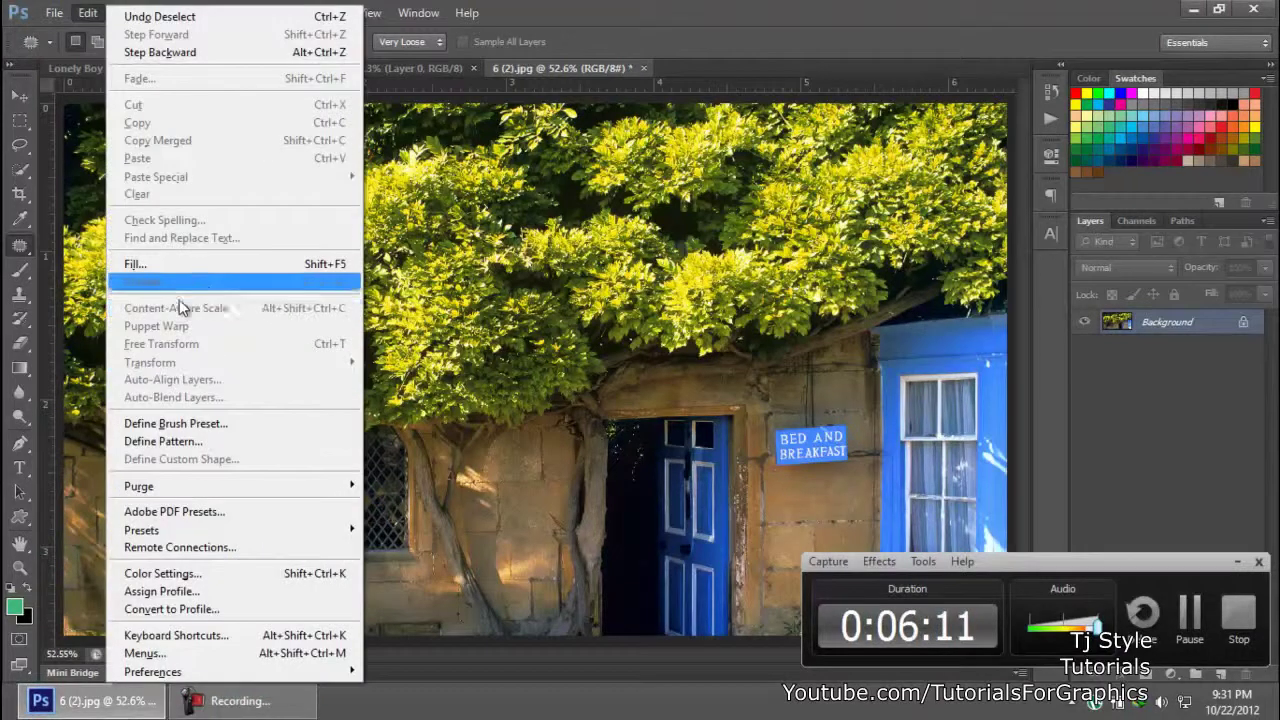
click(158, 266)
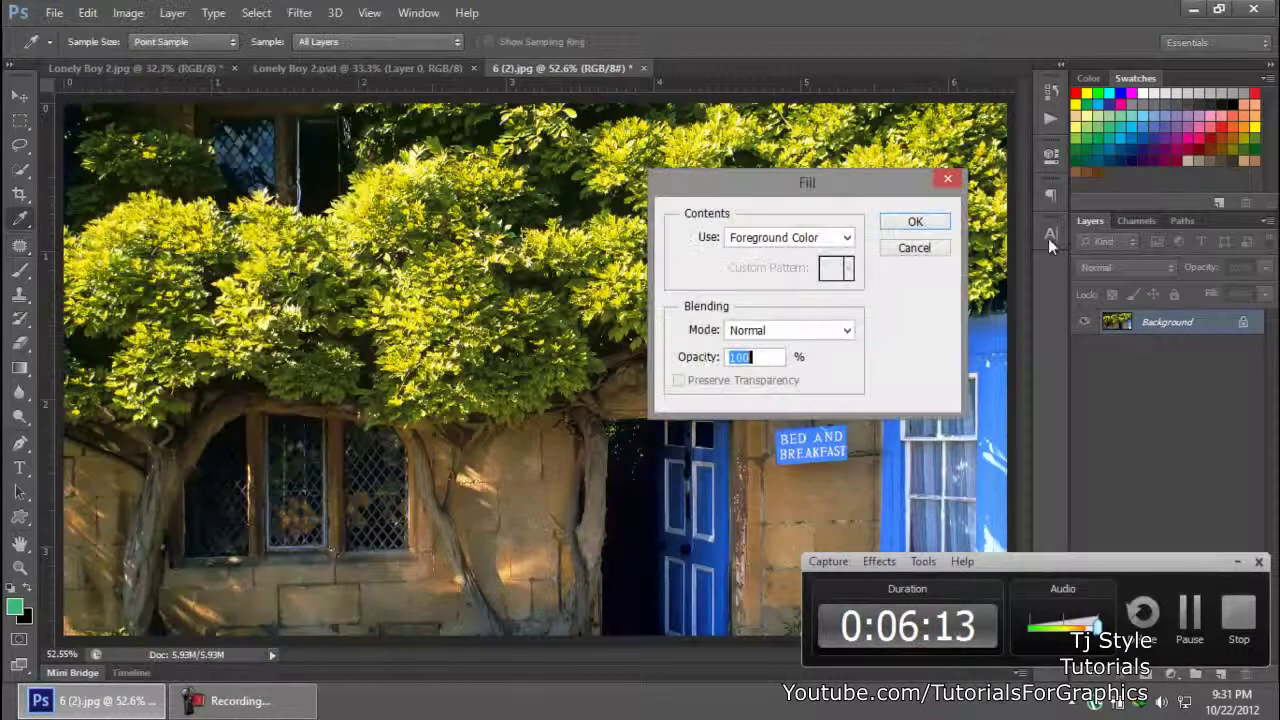
click(913, 248)
key(j)
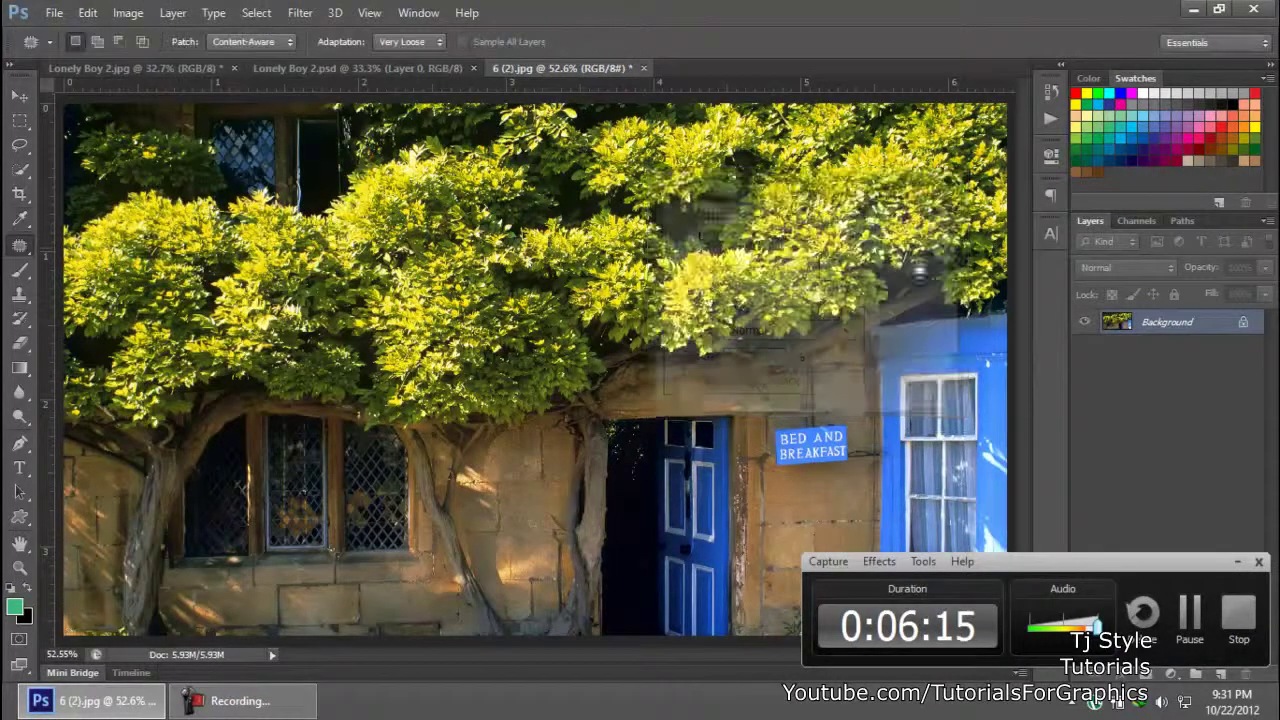
Step: Switch back to the Lonely Boy 2.jpg document to view the retouched photo
click(144, 67)
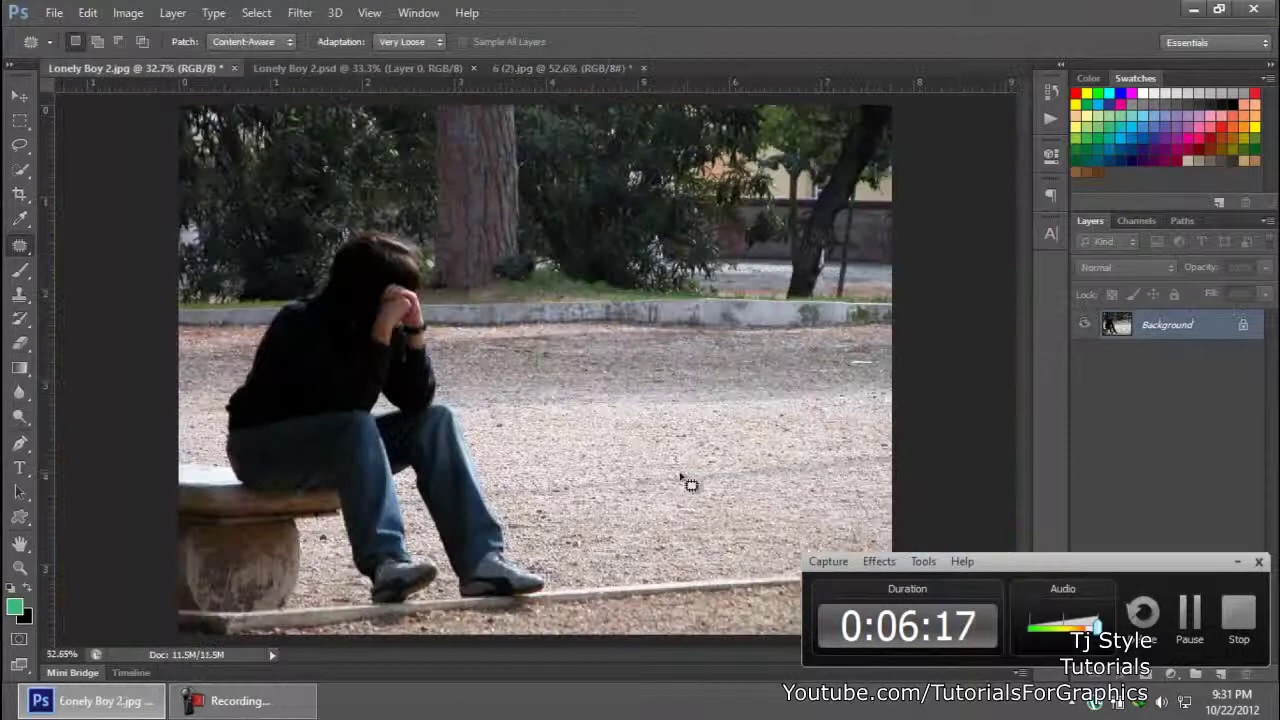